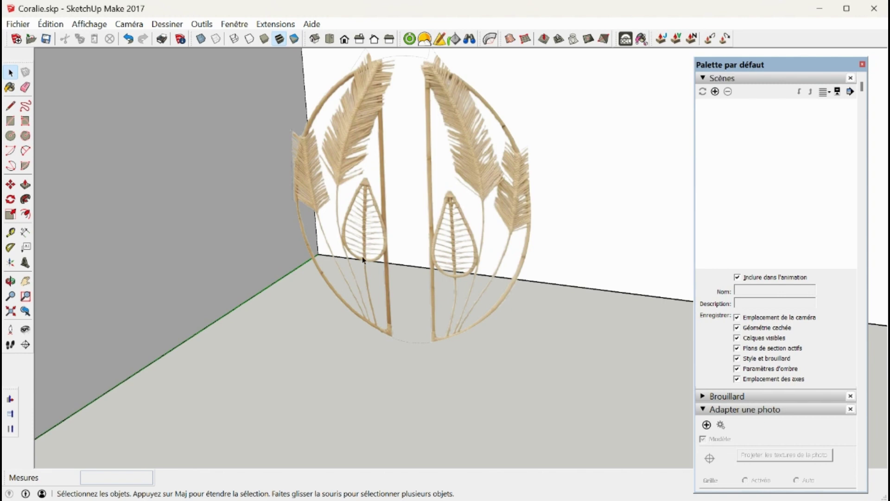
{"action": "scroll", "coordinate": [482, 204], "scroll_direction": "up", "scroll_amount": 5}
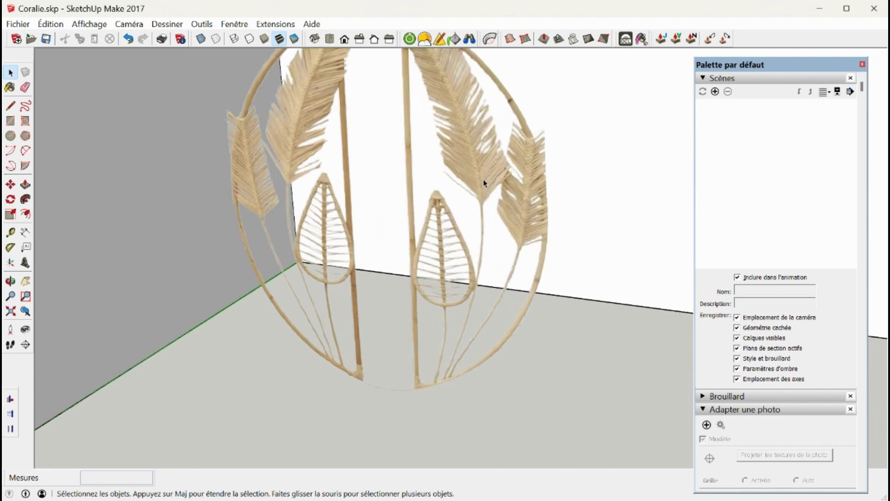
{"action": "scroll", "coordinate": [474, 190], "scroll_direction": "down", "scroll_amount": 6}
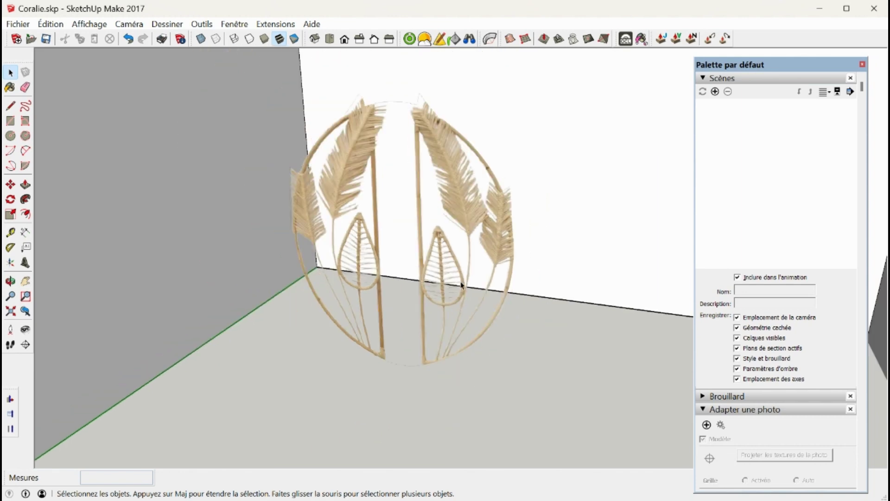
{"action": "scroll", "coordinate": [473, 291], "scroll_direction": "up", "scroll_amount": 2}
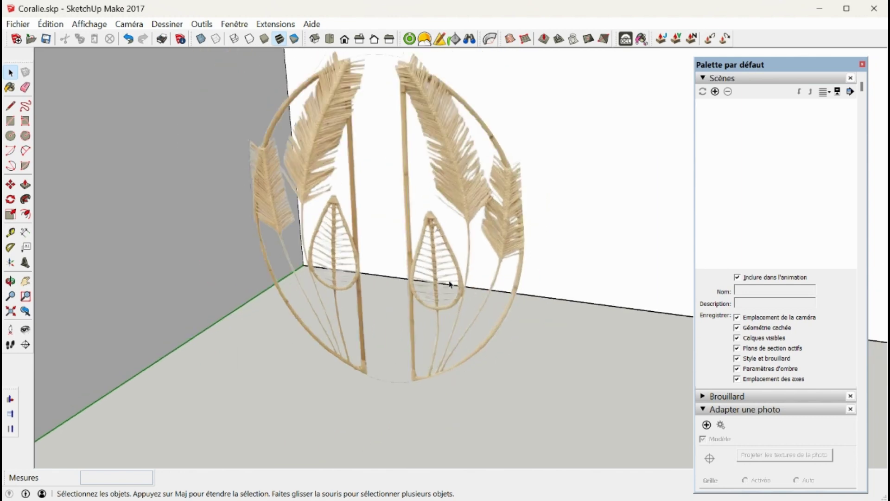
{"action": "scroll", "coordinate": [420, 274], "scroll_direction": "down", "scroll_amount": 1}
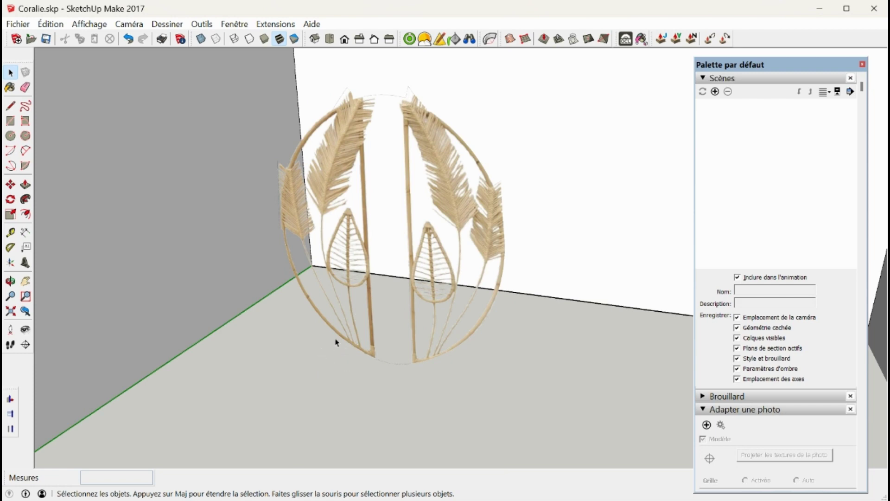
{"action": "middle_click_drag", "start_coordinate": [335, 343], "coordinate": [360, 334]}
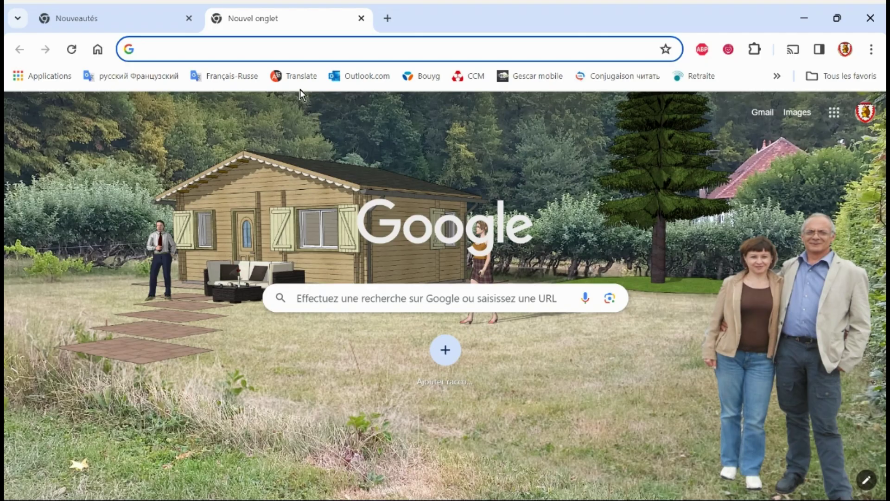
In Chrome, search Google for "remove bg" and open the remove.bg background-removal site from the results
{"action": "left_click", "coordinate": [229, 48]}
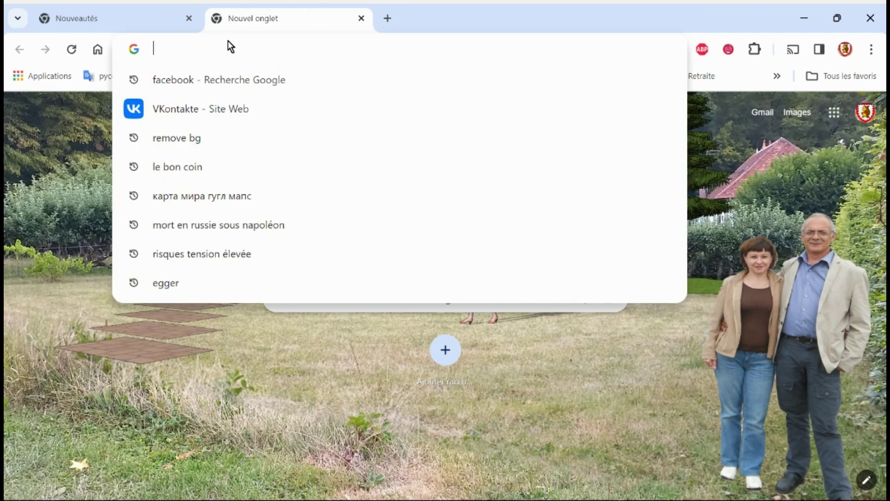
{"action": "type", "text": "remove bg"}
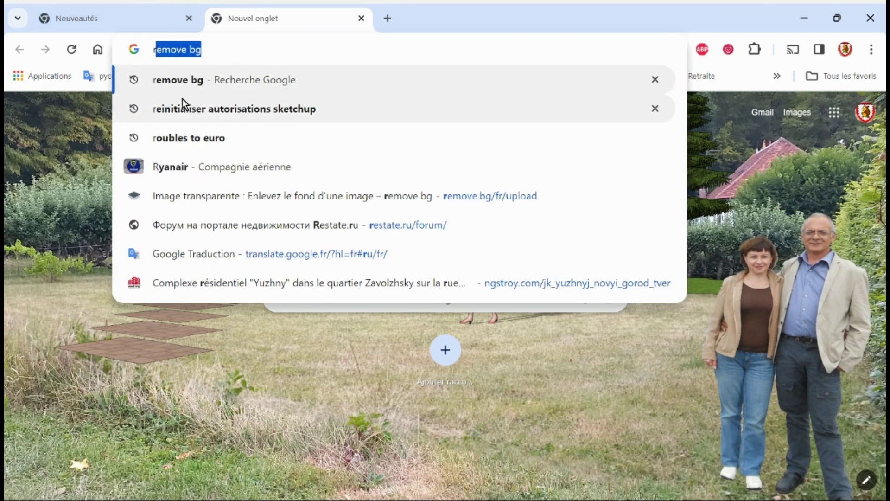
{"action": "left_click", "coordinate": [171, 80]}
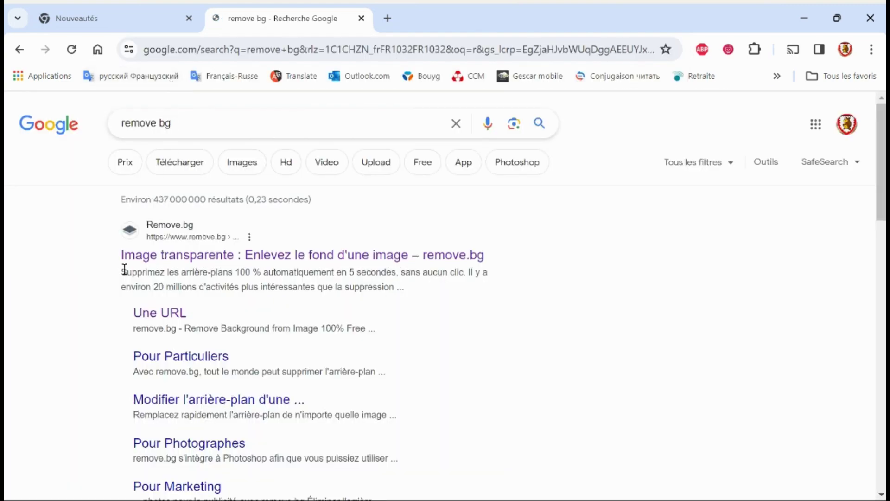
{"action": "left_click", "coordinate": [200, 264]}
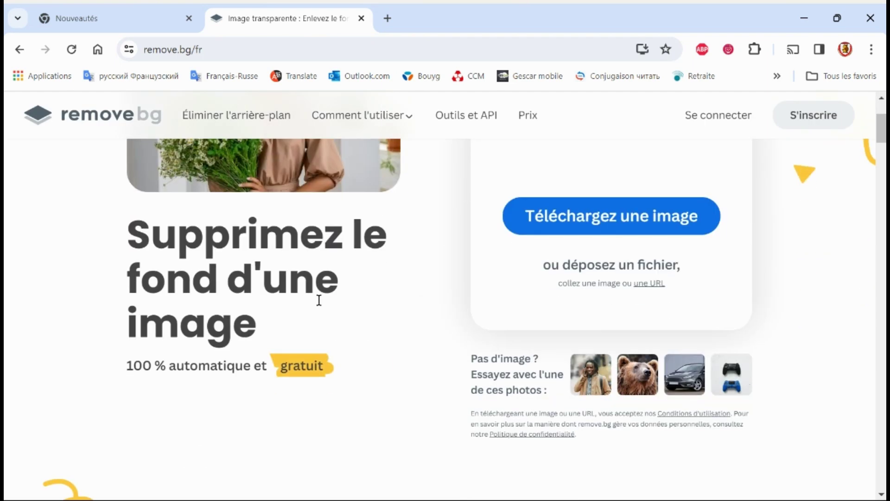
Upload the second leaf-panel JPG from the Téléchargements folder to remove its background
{"action": "left_click", "coordinate": [579, 232]}
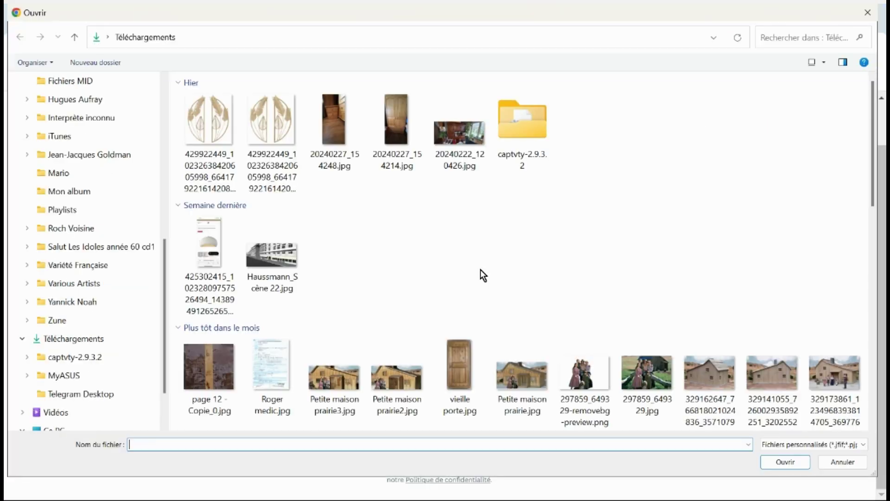
{"action": "left_click", "coordinate": [253, 171]}
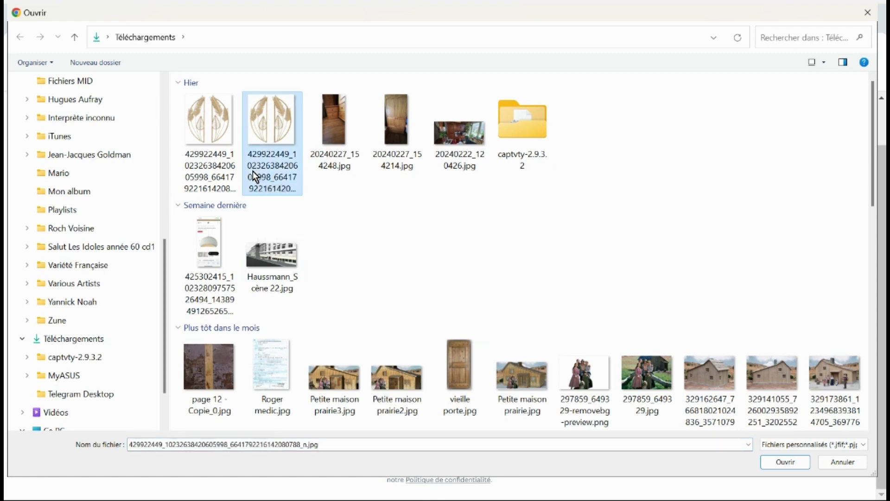
{"action": "left_click", "coordinate": [784, 461]}
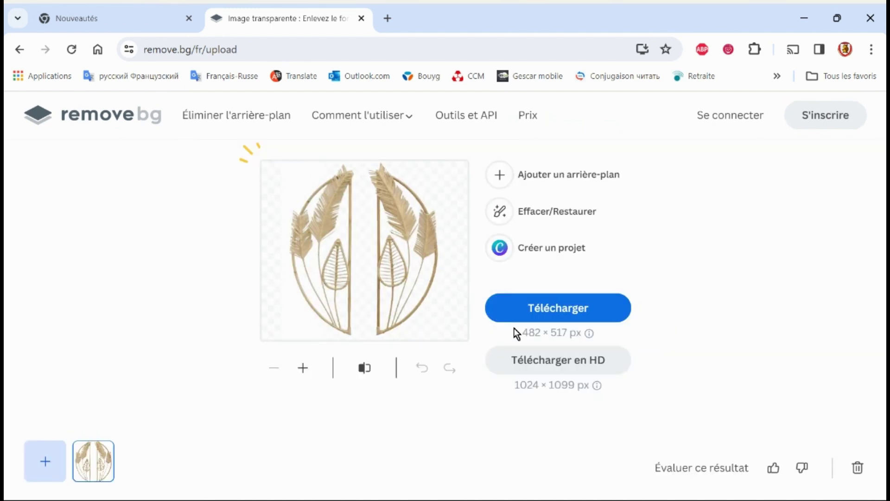
Download the 482 × 517 px background-free image as a PNG into Téléchargements and close the browser
{"action": "left_click", "coordinate": [555, 310]}
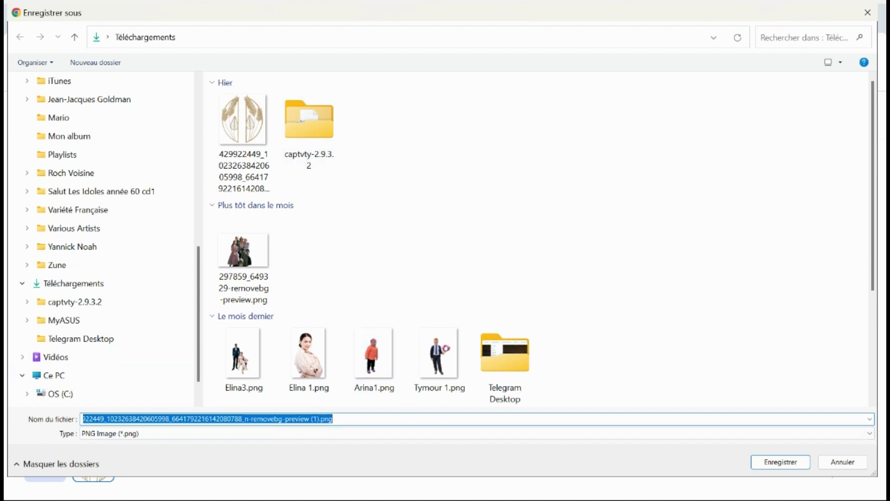
{"action": "left_click", "coordinate": [767, 461]}
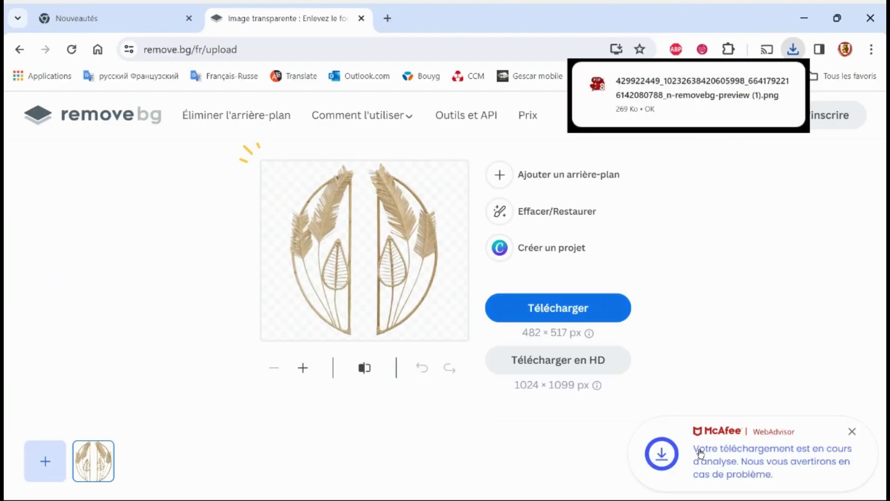
{"action": "left_click", "coordinate": [872, 21]}
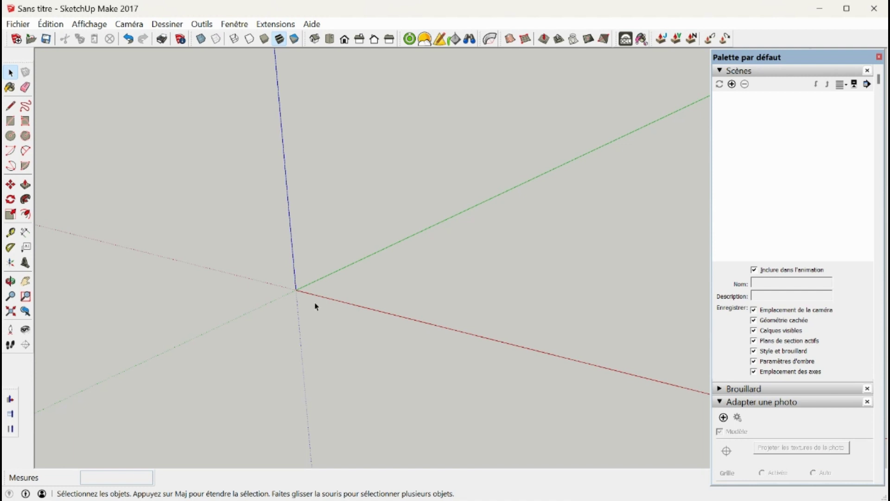
In SketchUp, import today's removebg-preview (1) PNG as an image and place it flat on the ground from the origin
{"action": "middle_click_drag", "start_coordinate": [293, 310], "coordinate": [394, 314]}
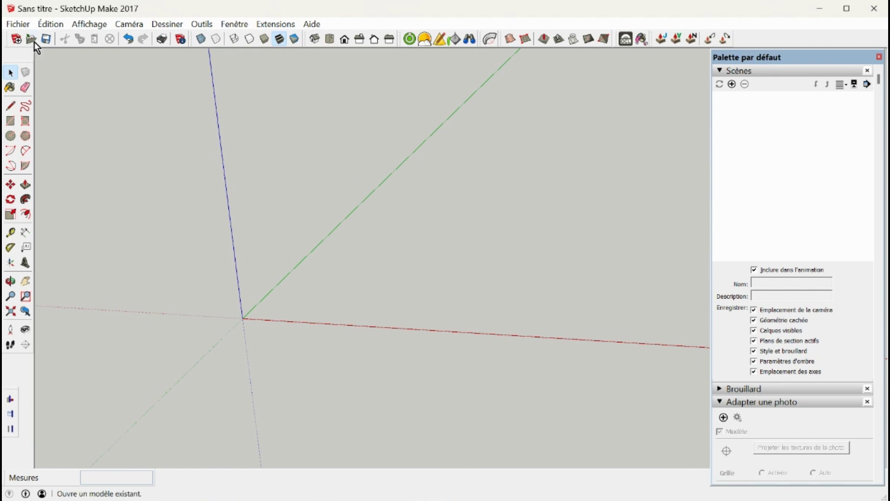
{"action": "left_click", "coordinate": [17, 25]}
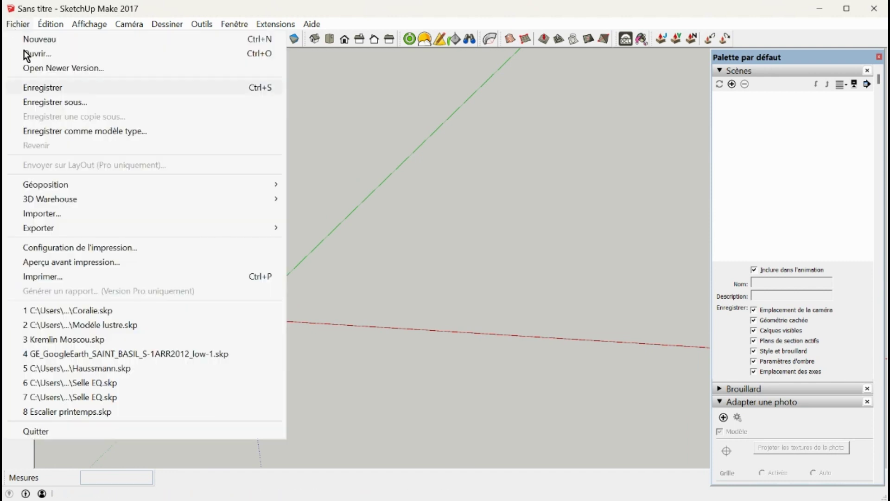
{"action": "left_click", "coordinate": [53, 213]}
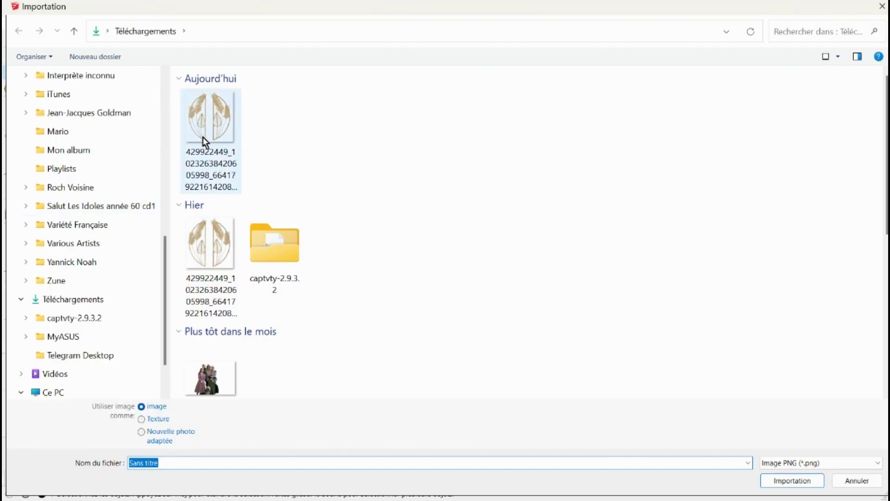
{"action": "left_click", "coordinate": [203, 138]}
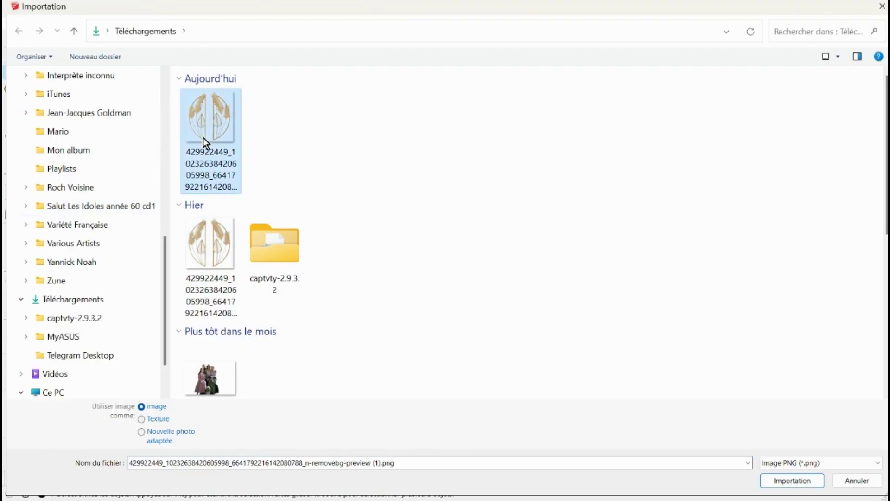
{"action": "left_click", "coordinate": [777, 481]}
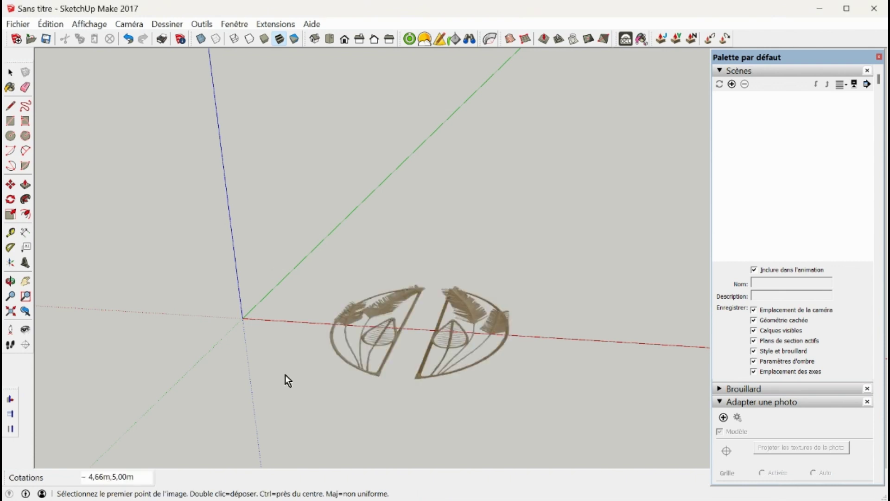
{"action": "left_click", "coordinate": [242, 318]}
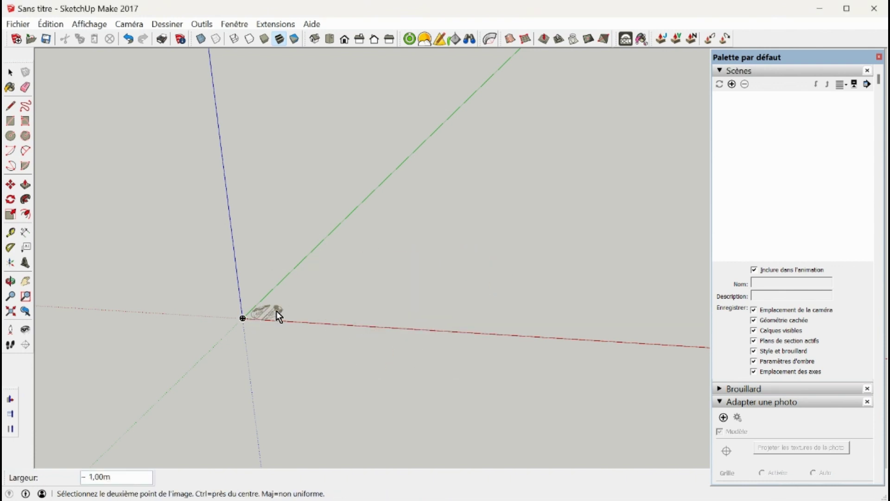
{"action": "left_click", "coordinate": [529, 229]}
Draw a circle of about 4.05 m radius centred near the middle of the imported leaf-panel image
{"action": "middle_click_drag", "start_coordinate": [529, 229], "coordinate": [449, 354]}
{"action": "scroll", "coordinate": [471, 275], "scroll_direction": "down", "scroll_amount": 3}
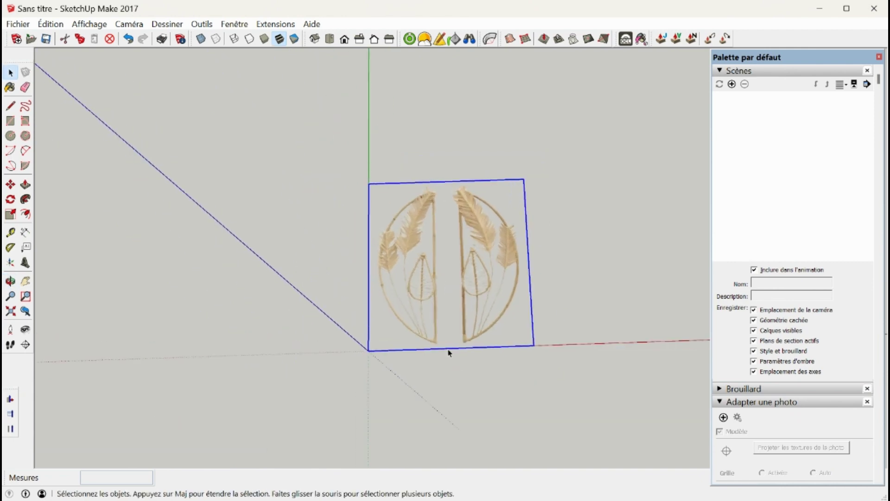
{"action": "scroll", "coordinate": [448, 242], "scroll_direction": "up", "scroll_amount": 4}
{"action": "scroll", "coordinate": [448, 242], "scroll_direction": "up", "scroll_amount": 1}
{"action": "scroll", "coordinate": [351, 303], "scroll_direction": "down", "scroll_amount": 3}
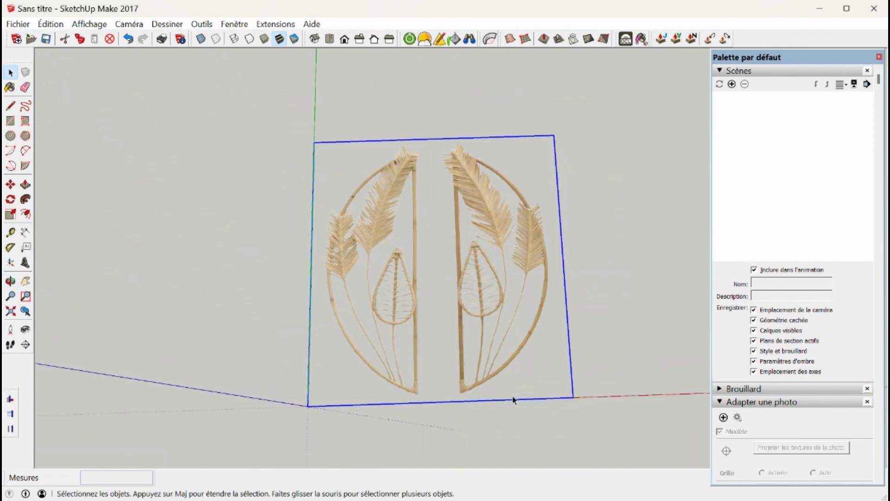
{"action": "mouse_move", "coordinate": [514, 399]}
{"action": "middle_mouse_down"}
{"action": "mouse_move", "coordinate": [496, 405]}
{"action": "mouse_move", "coordinate": [507, 398]}
{"action": "middle_mouse_up"}
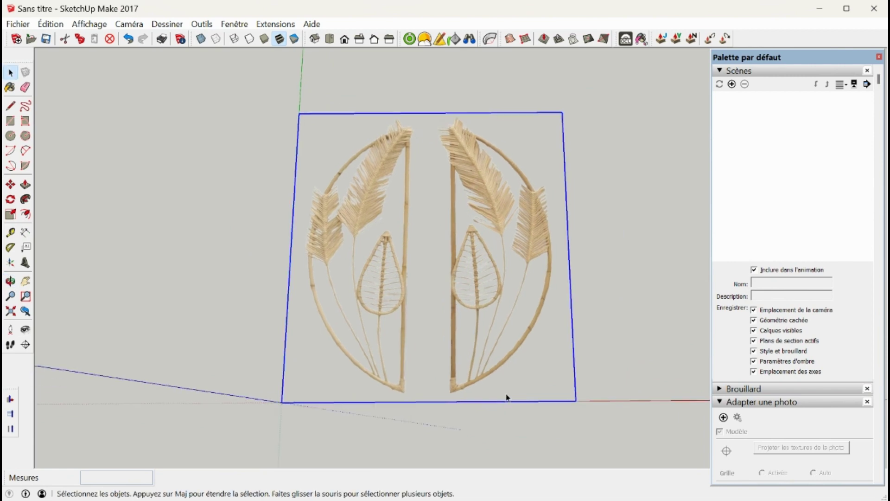
{"action": "left_click", "coordinate": [11, 121]}
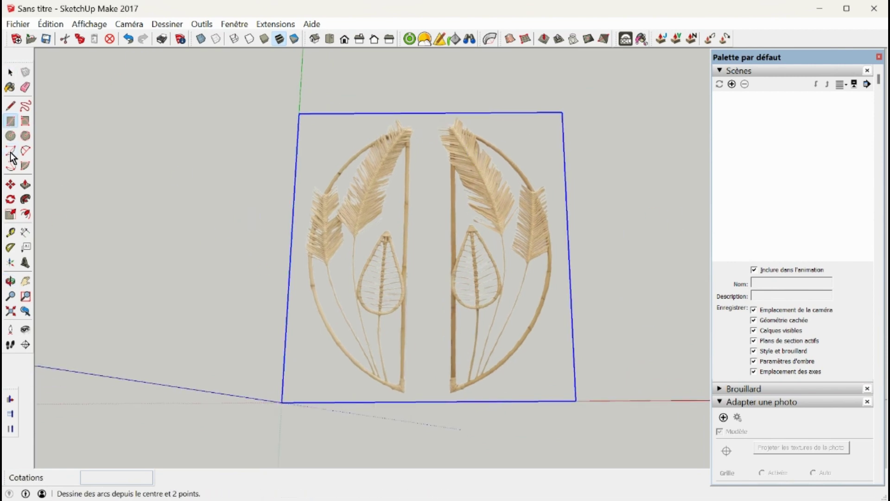
{"action": "left_click", "coordinate": [15, 135]}
{"action": "left_click", "coordinate": [441, 269]}
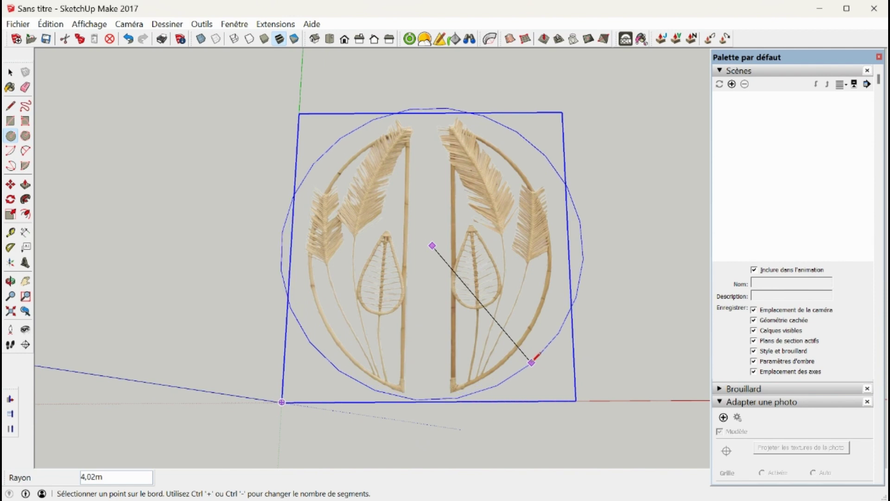
{"action": "left_click", "coordinate": [532, 365]}
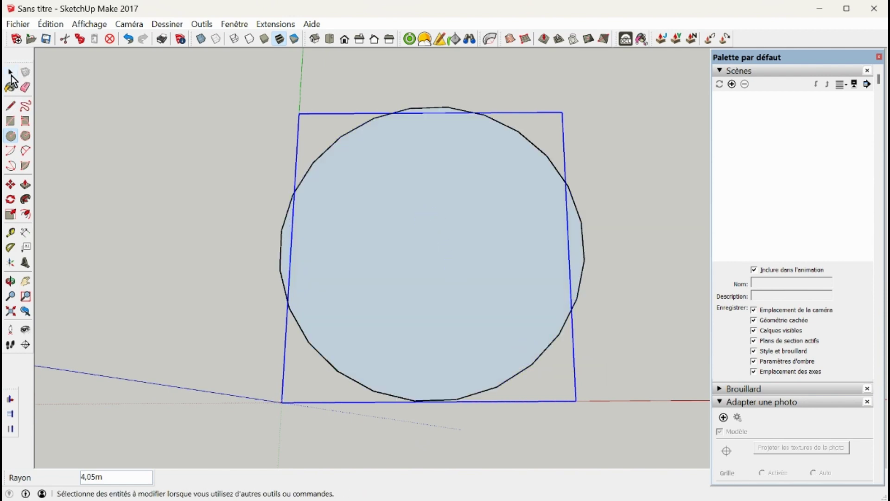
Hide the imported leaf-panel image, leaving the circle in place
{"action": "left_click", "coordinate": [11, 75]}
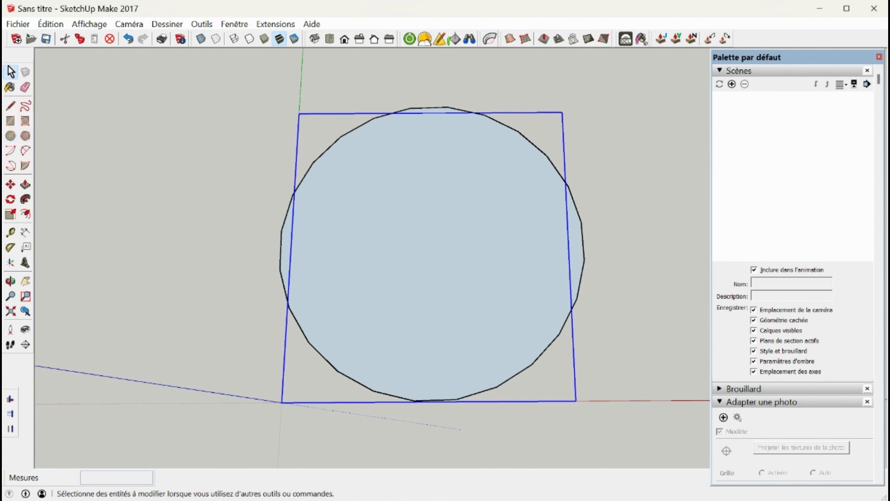
{"action": "middle_click_drag", "start_coordinate": [324, 258], "coordinate": [450, 140]}
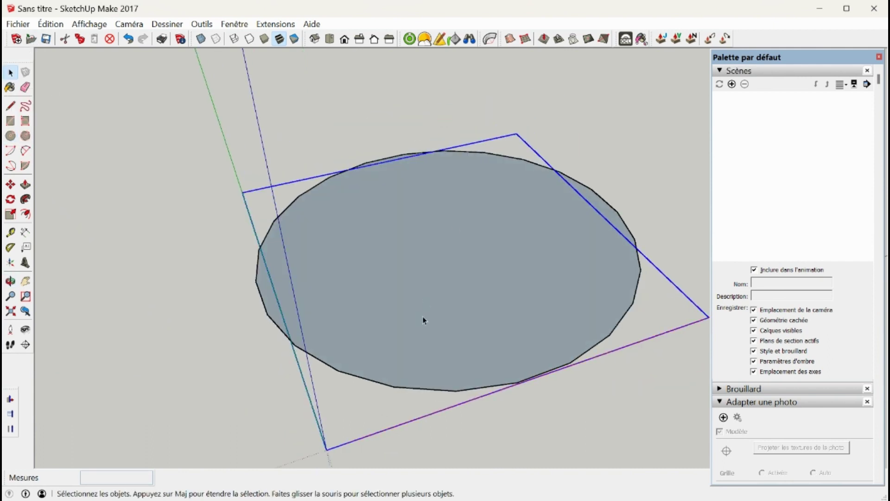
{"action": "right_click", "coordinate": [341, 391]}
{"action": "left_click", "coordinate": [359, 295]}
Select the circle's face with its edge and scale it uniformly from a corner to about 0.88
{"action": "double_click", "coordinate": [366, 251]}
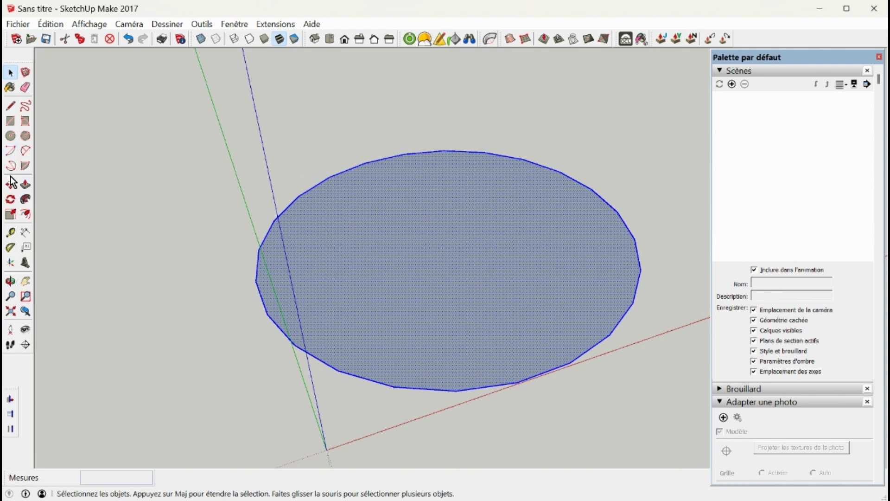
{"action": "left_click", "coordinate": [11, 214]}
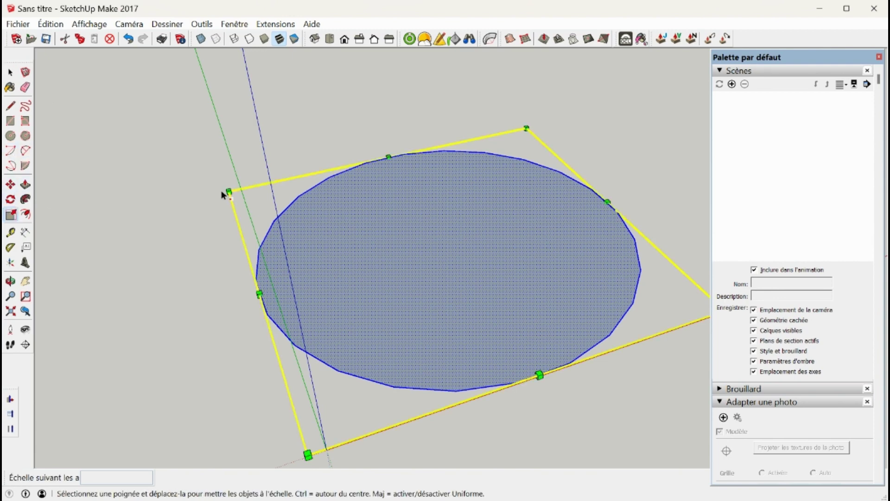
{"action": "left_click_drag", "start_coordinate": [227, 191], "coordinate": [272, 210]}
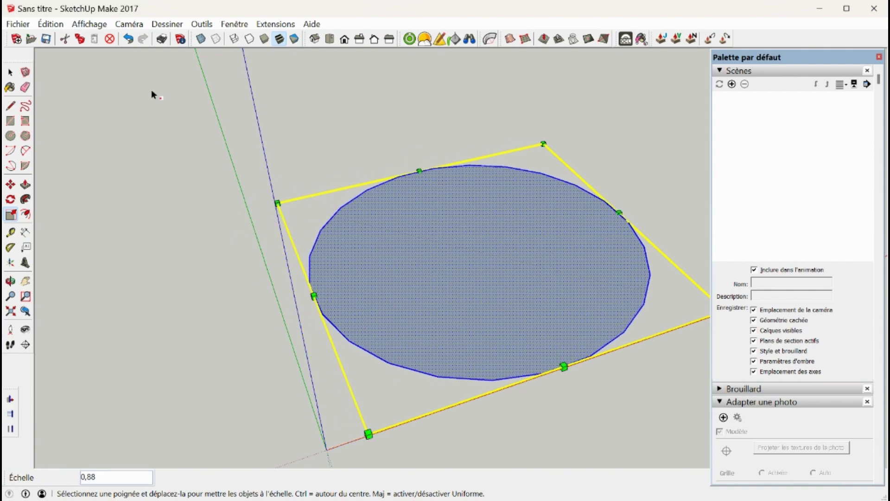
Unhide the leaf-panel image and turn on X-ray display to see it through the circle's face
{"action": "left_click", "coordinate": [49, 24]}
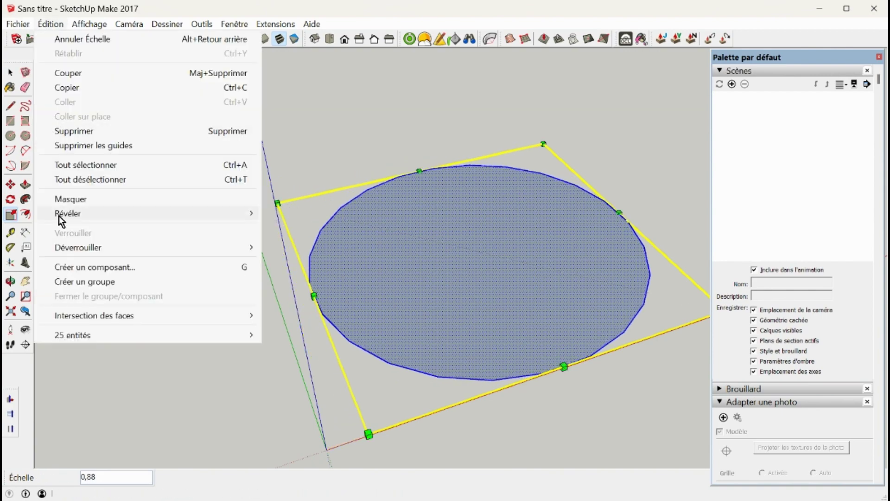
{"action": "left_click", "coordinate": [288, 230]}
{"action": "middle_click_drag", "start_coordinate": [388, 218], "coordinate": [344, 312]}
{"action": "middle_click_drag", "start_coordinate": [519, 346], "coordinate": [475, 416]}
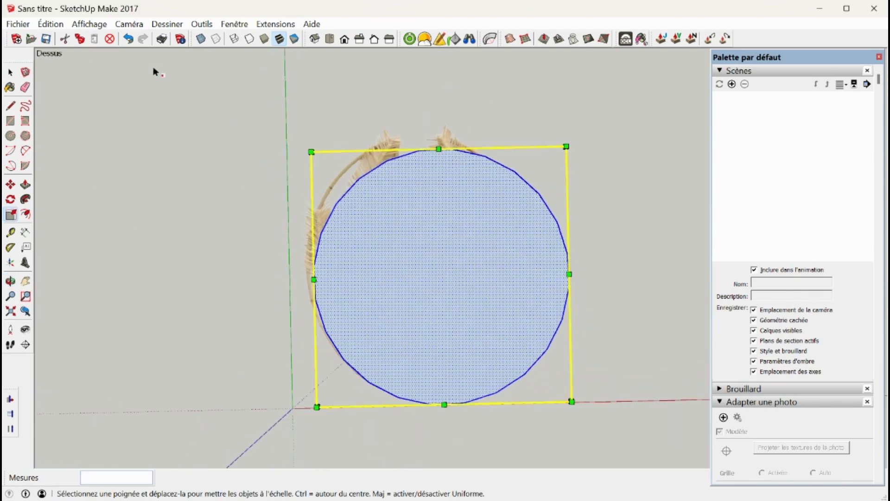
{"action": "left_click", "coordinate": [204, 40]}
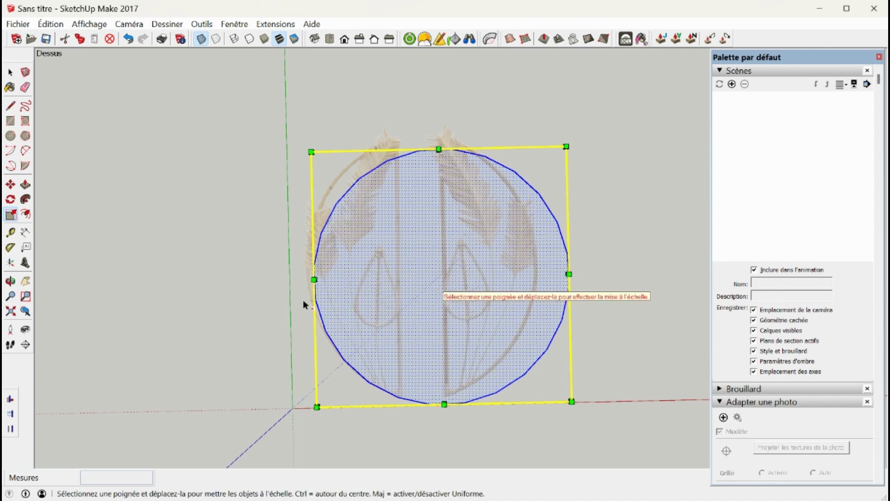
Select the circle's face with its edge and move it about 0.80 m up and left over the leaf-panel image
{"action": "left_click", "coordinate": [11, 73]}
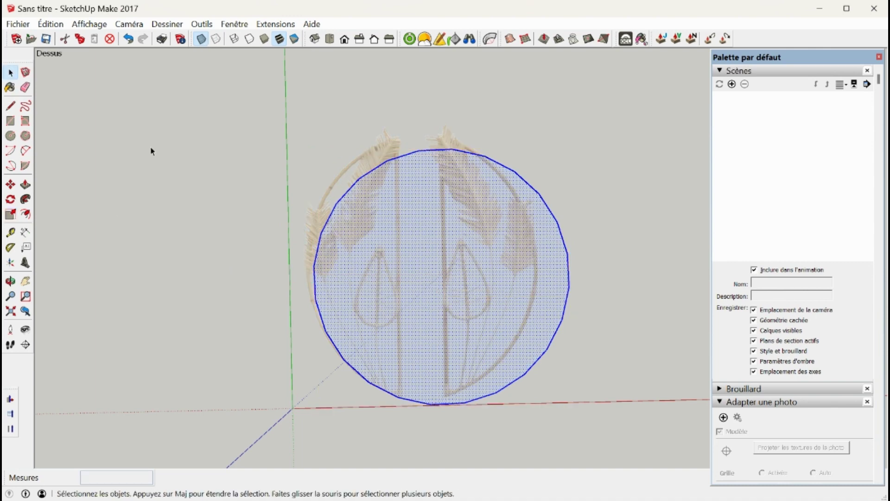
{"action": "left_click", "coordinate": [151, 148]}
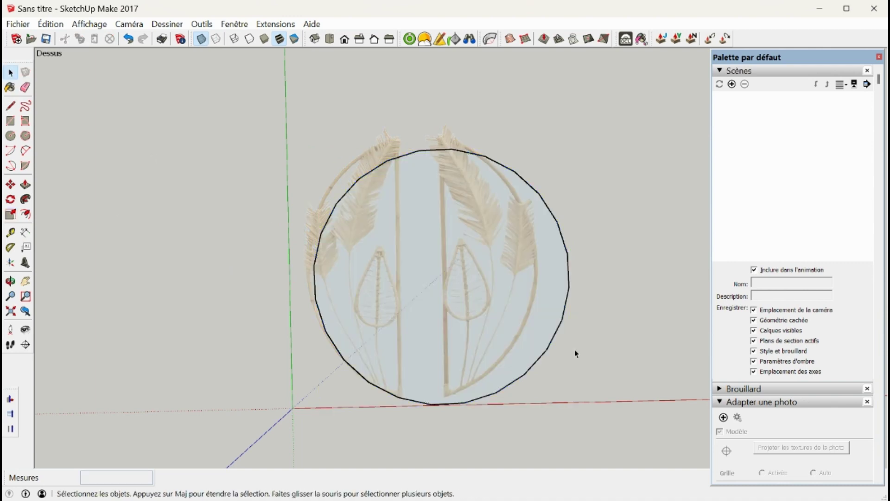
{"action": "double_click", "coordinate": [483, 299]}
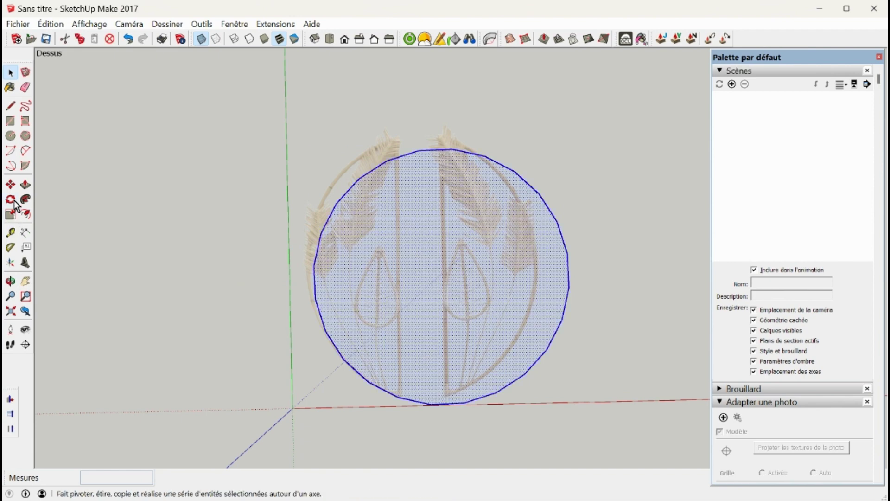
{"action": "left_click", "coordinate": [11, 185]}
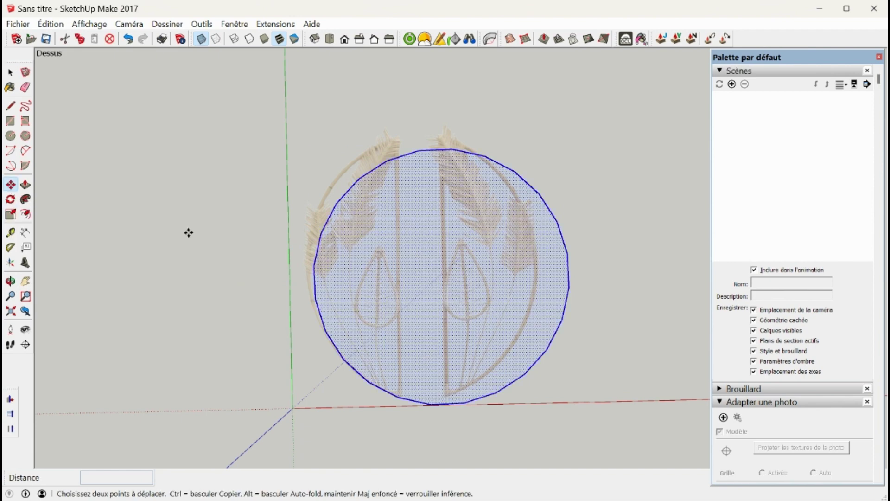
{"action": "left_click", "coordinate": [457, 306]}
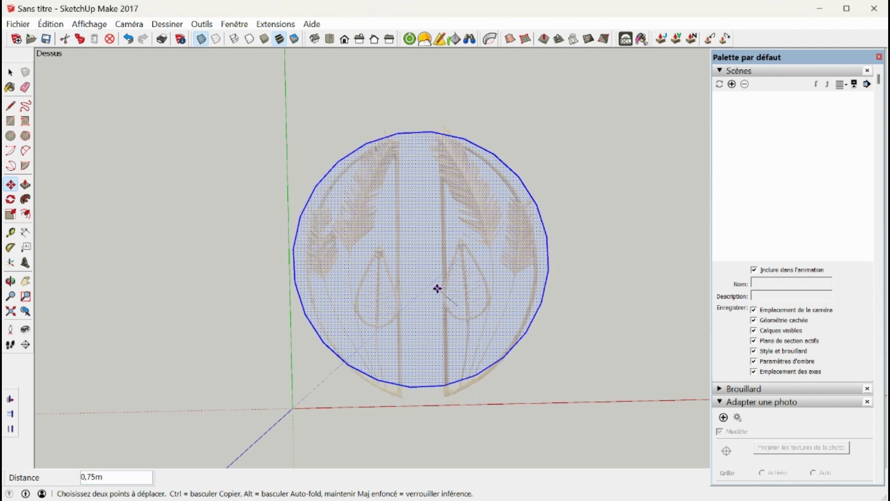
{"action": "left_click", "coordinate": [439, 283]}
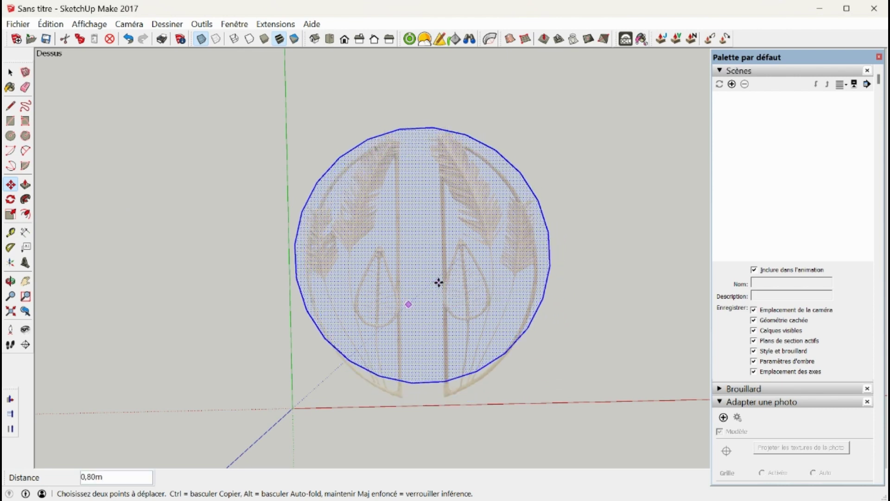
Scale the circle uniformly from its lower-right corner to about 1.06 so it encloses the leaf panels, and deselect it
{"action": "left_click", "coordinate": [11, 213]}
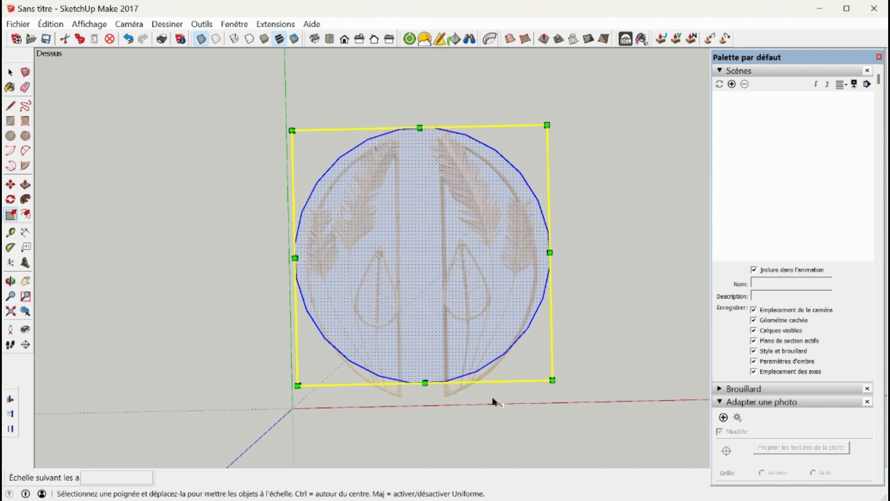
{"action": "left_click_drag", "start_coordinate": [552, 380], "coordinate": [559, 402]}
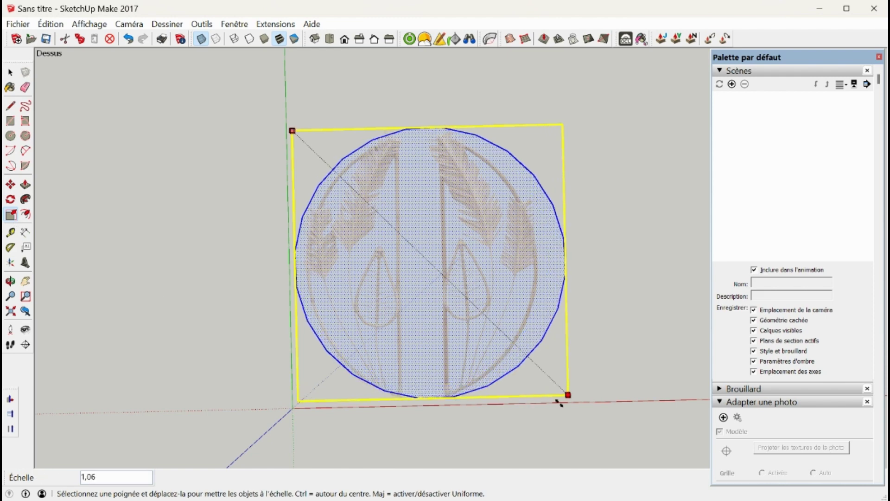
{"action": "left_click", "coordinate": [560, 404]}
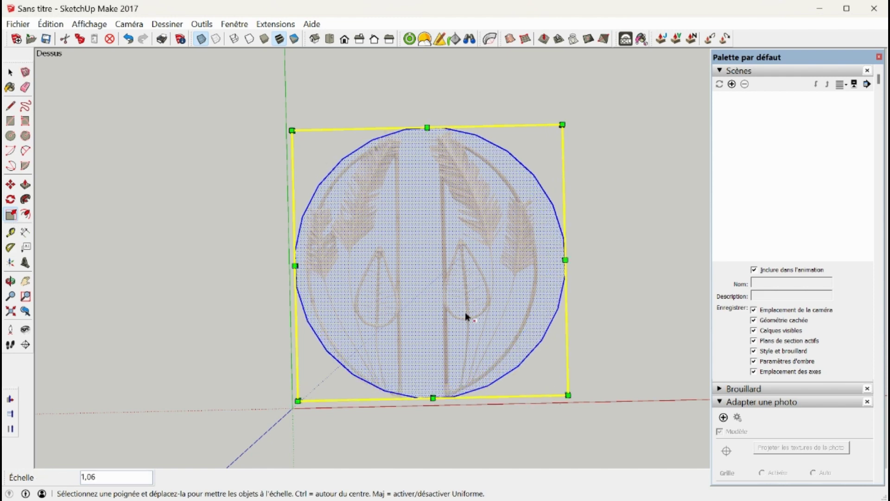
{"action": "left_click", "coordinate": [11, 73]}
{"action": "left_click", "coordinate": [107, 142]}
Move the circle's face and edge about 0.38 m to the left to centre them over the leaf panels
{"action": "left_click", "coordinate": [415, 293]}
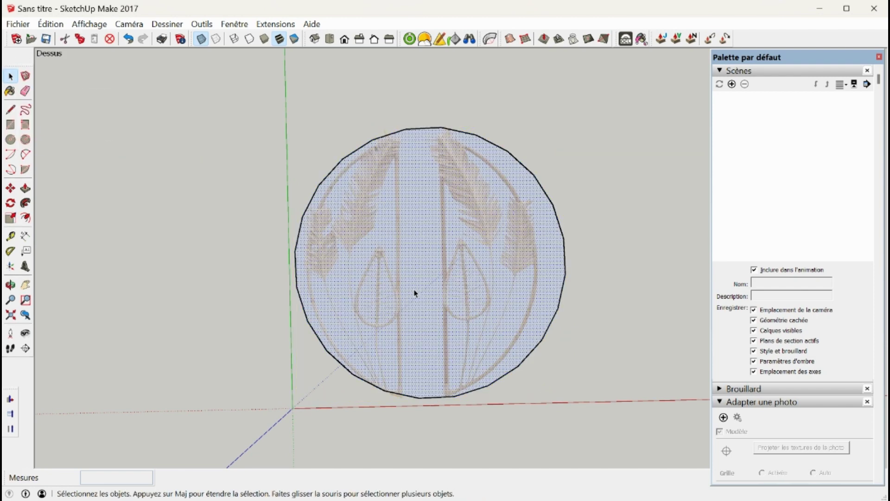
{"action": "double_click", "coordinate": [466, 286]}
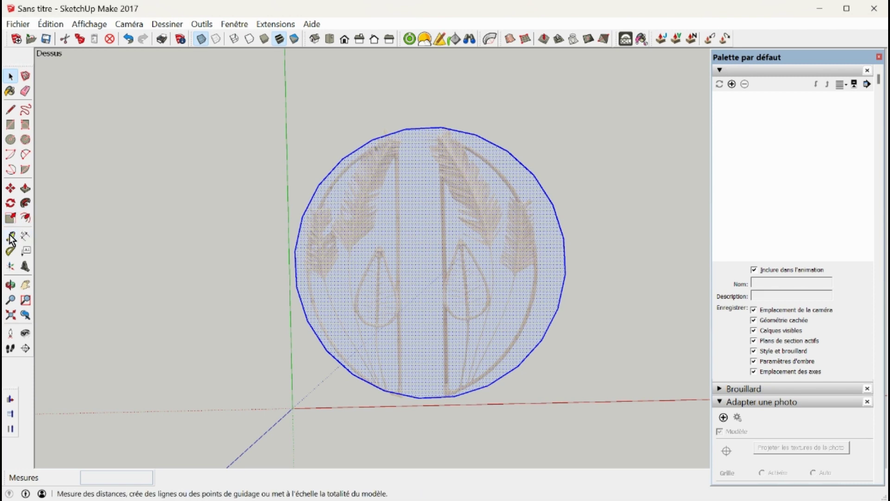
{"action": "left_click", "coordinate": [10, 187]}
{"action": "left_click", "coordinate": [460, 286]}
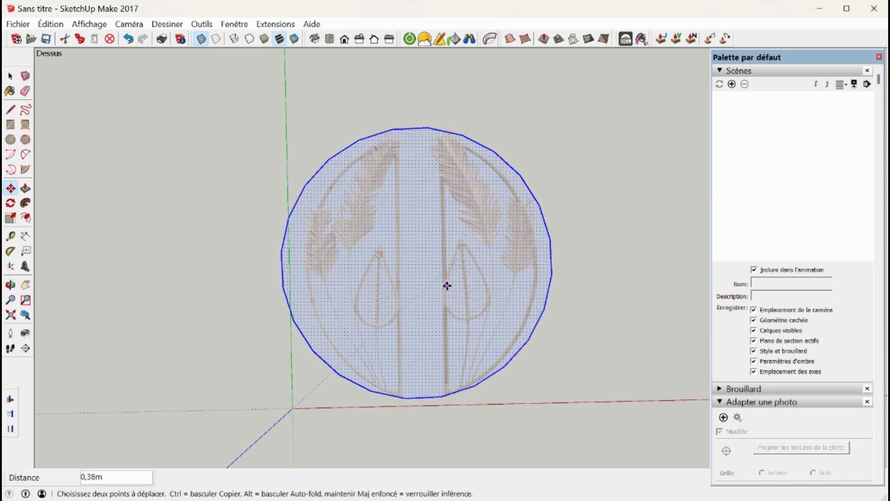
{"action": "left_click", "coordinate": [10, 76]}
{"action": "left_click", "coordinate": [233, 142]}
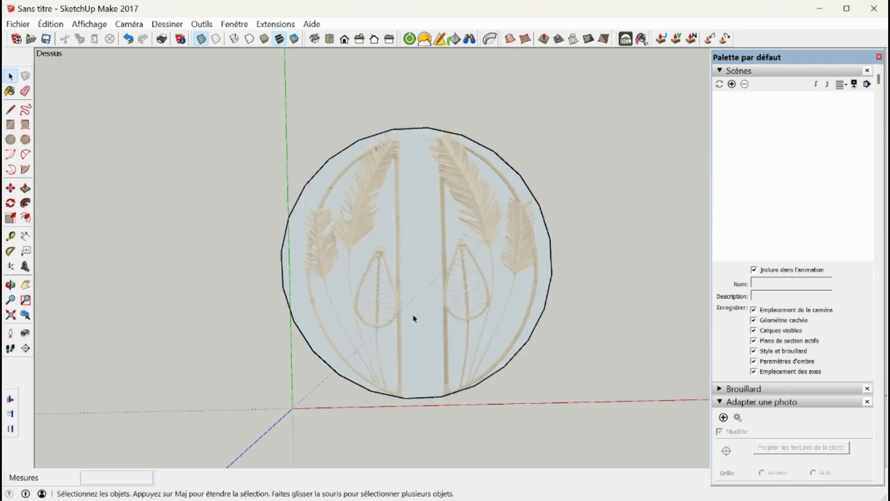
Make the circle's face and edge into a component with the default settings and hide it
{"action": "double_click", "coordinate": [395, 295]}
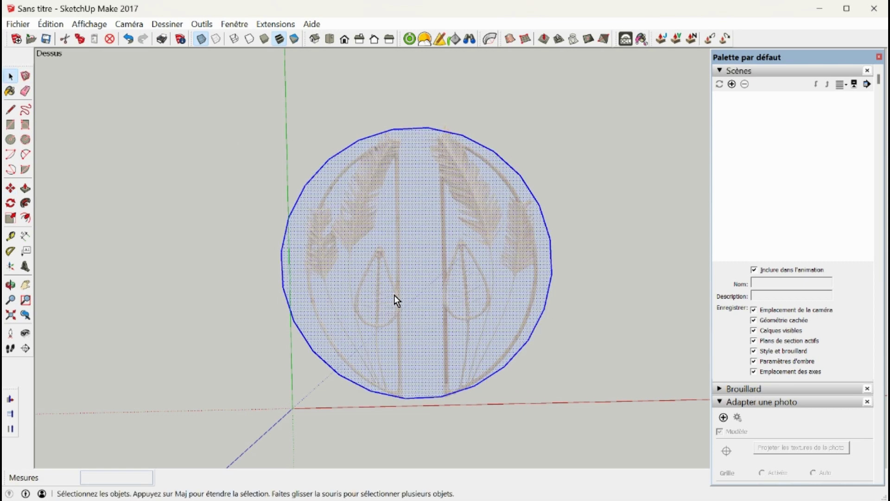
{"action": "right_click", "coordinate": [394, 295]}
{"action": "left_click", "coordinate": [462, 306]}
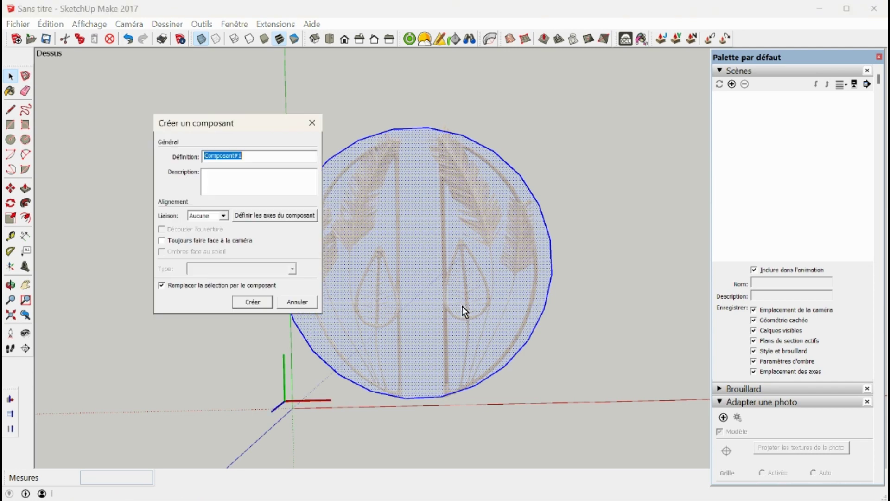
{"action": "left_click", "coordinate": [252, 302]}
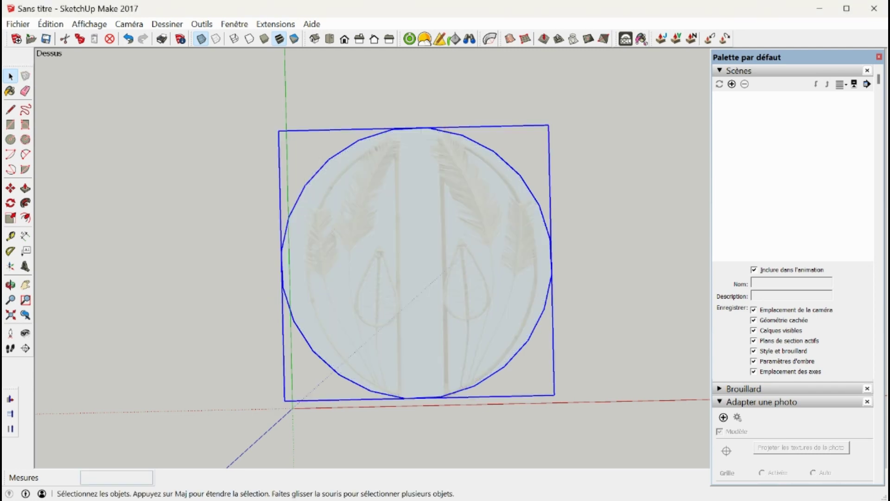
{"action": "left_click", "coordinate": [383, 207]}
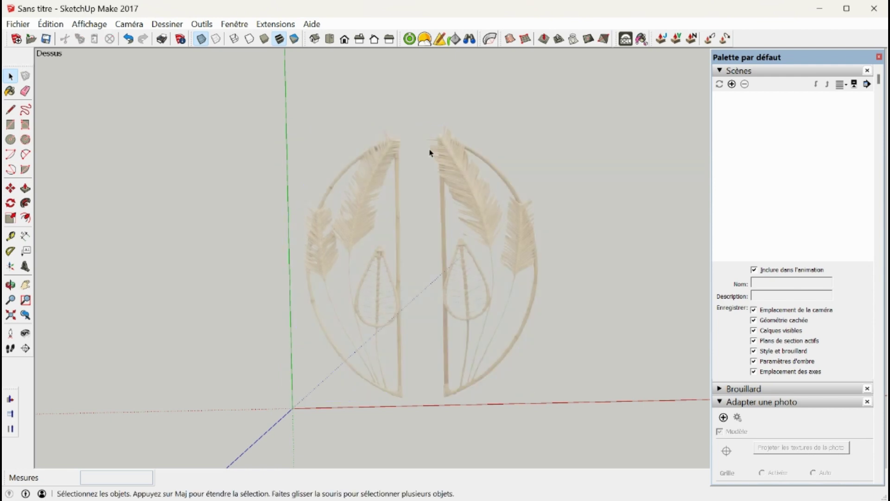
Explode the imported leaf-panel image into a textured face and sample its texture with the Paint Bucket
{"action": "left_click", "coordinate": [383, 161]}
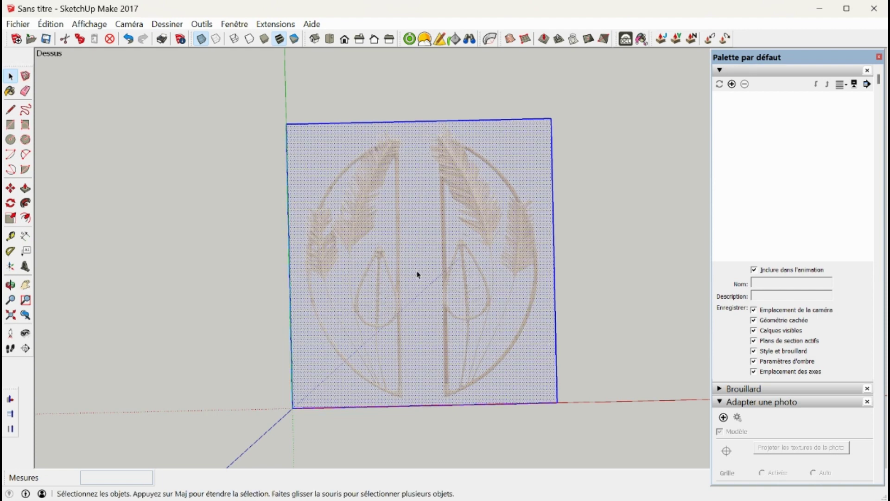
{"action": "left_click", "coordinate": [187, 191]}
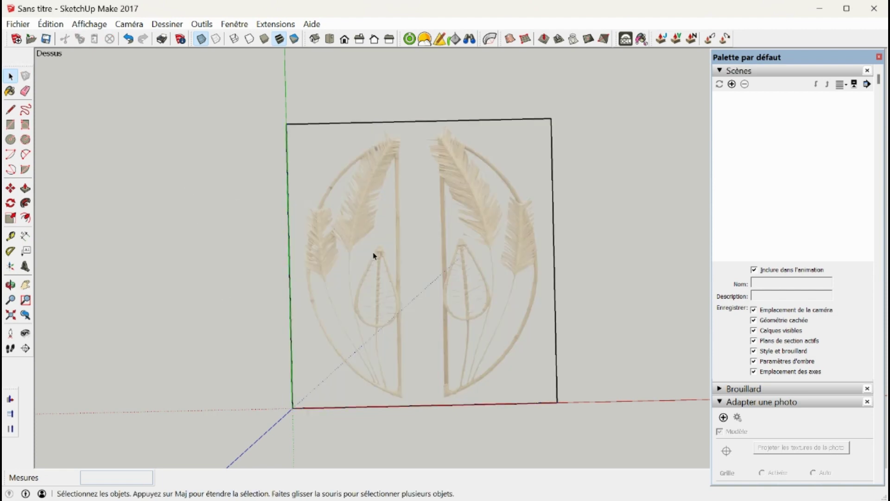
{"action": "left_click", "coordinate": [440, 250]}
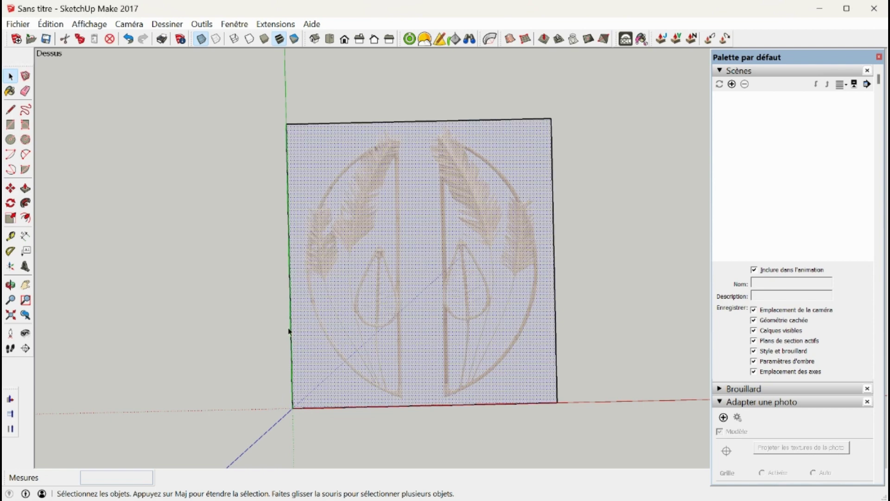
{"action": "left_click", "coordinate": [10, 95]}
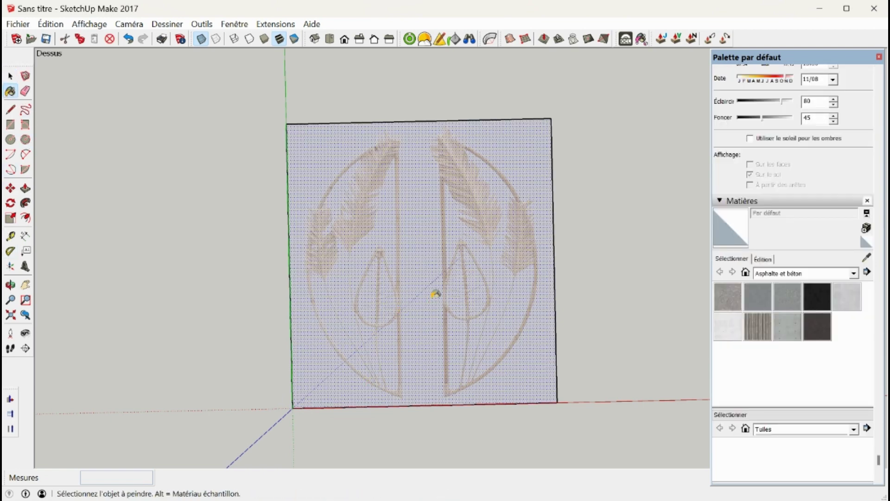
{"action": "key", "text": "alt"}
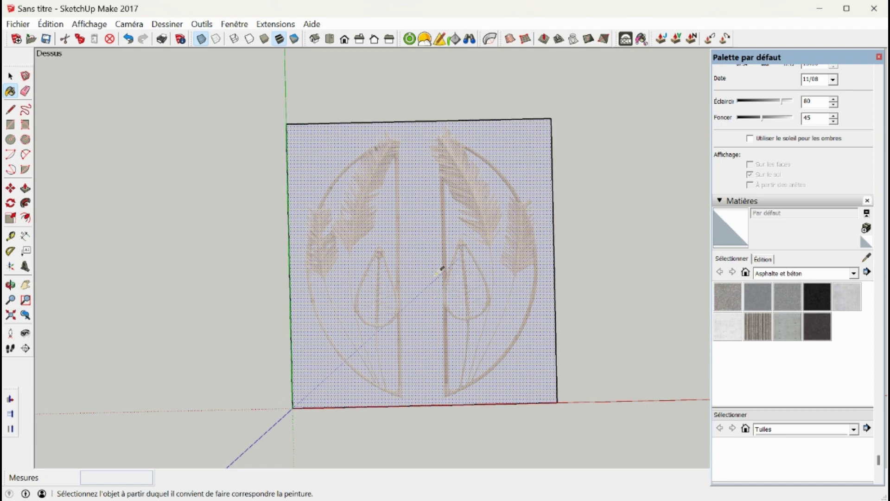
{"action": "left_click", "coordinate": [427, 246], "text": "alt"}
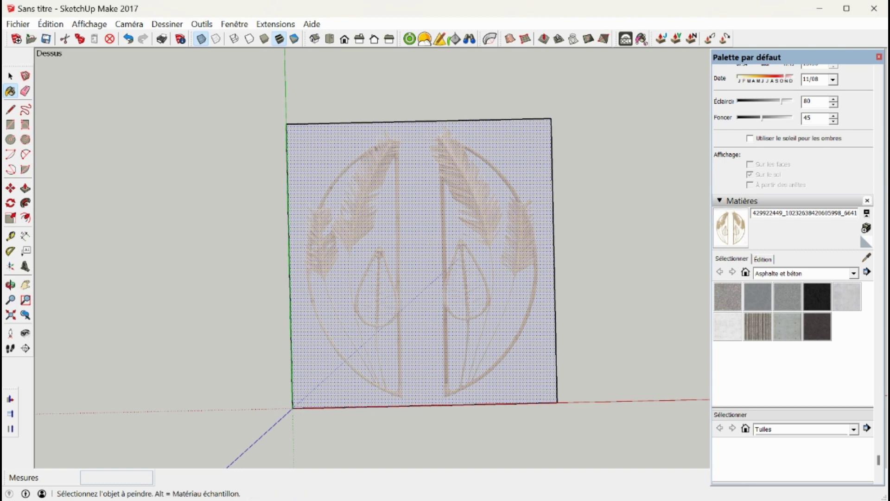
Unhide the last hidden object, the circle component, and paint it with the sampled leaf-panel texture
{"action": "left_click", "coordinate": [53, 25]}
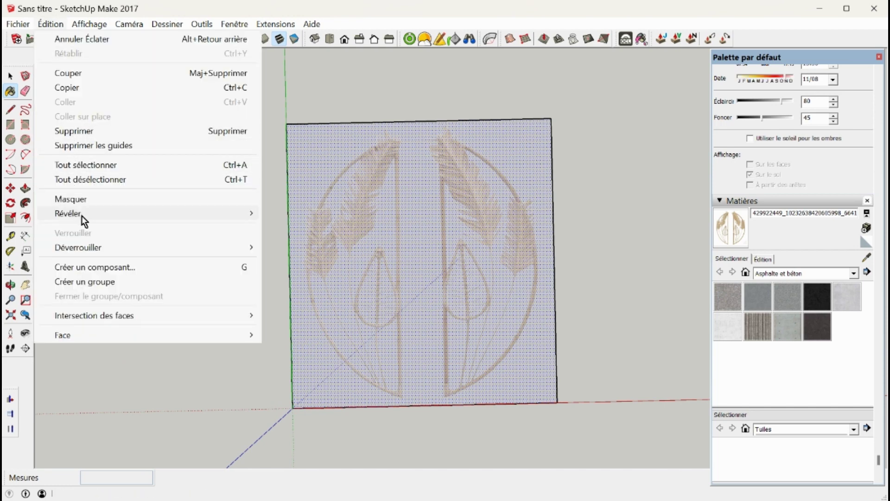
{"action": "mouse_move", "coordinate": [82, 213]}
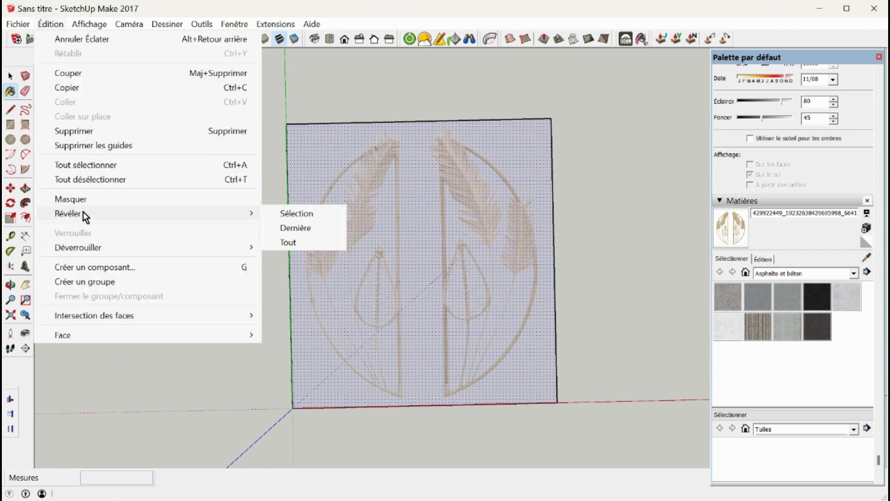
{"action": "left_click", "coordinate": [308, 228]}
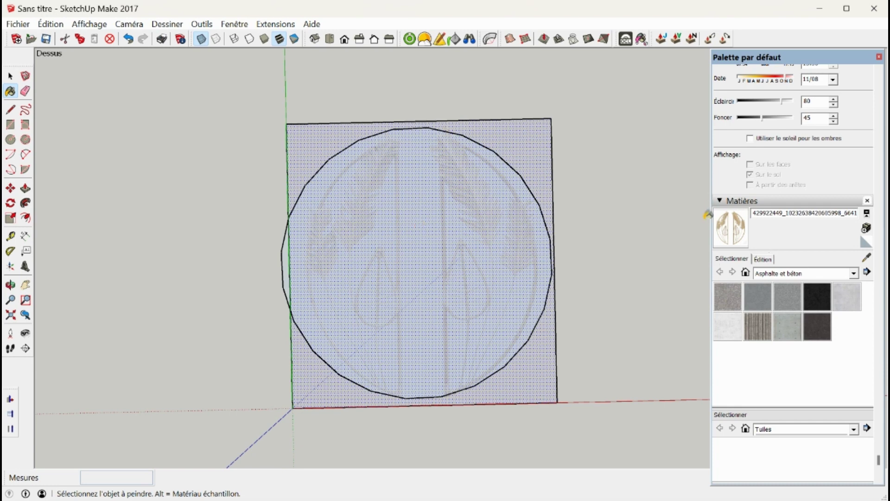
{"action": "left_click", "coordinate": [437, 250]}
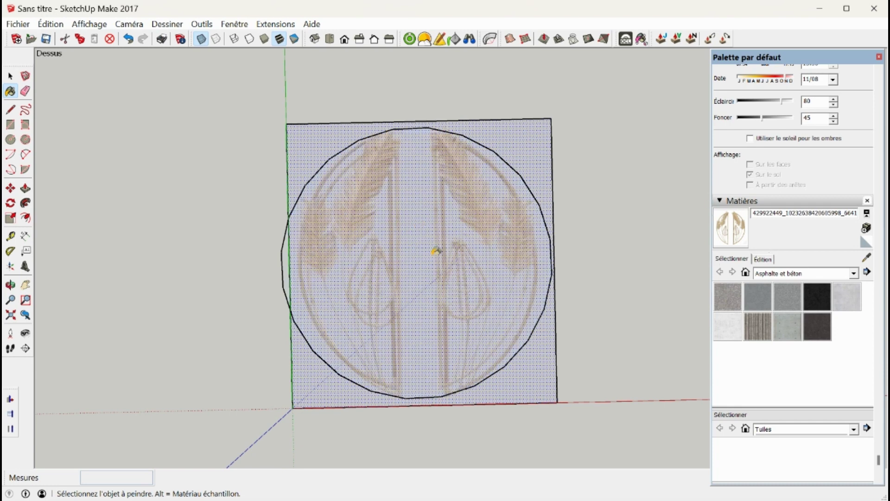
Select the textured circle component and hide it, leaving the rectangular image face in place
{"action": "left_click", "coordinate": [10, 77]}
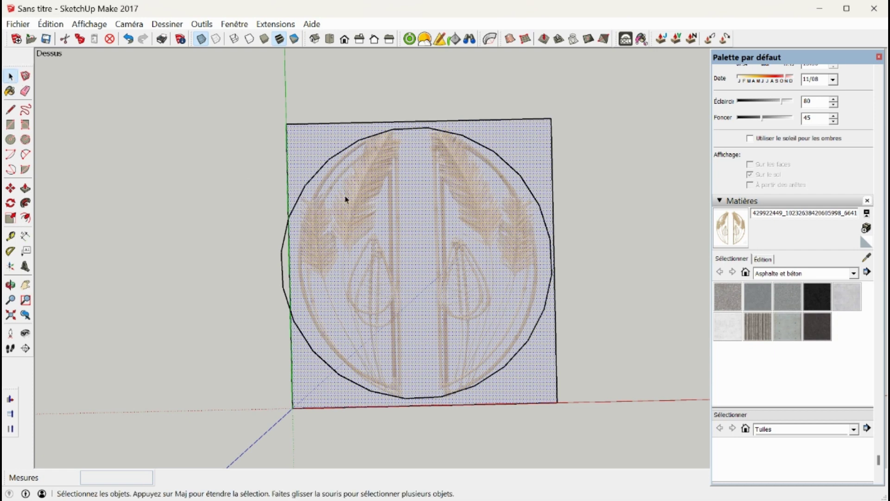
{"action": "left_click", "coordinate": [367, 145]}
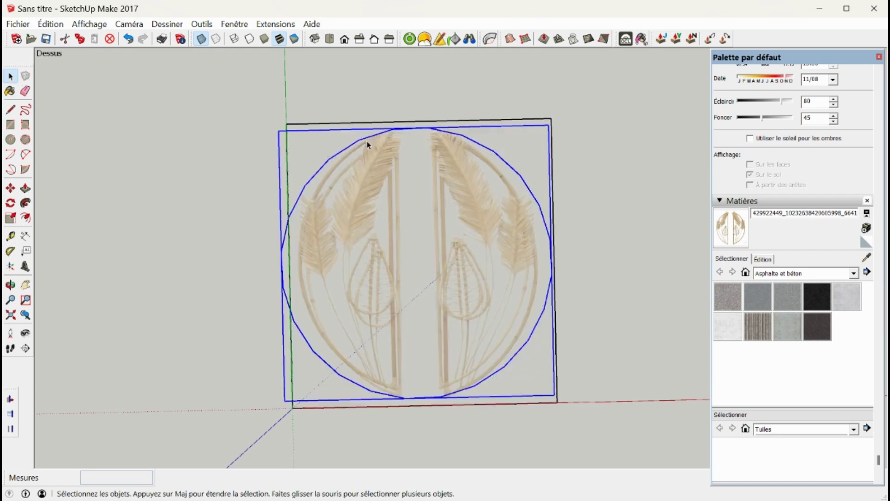
{"action": "right_click", "coordinate": [367, 145]}
{"action": "left_click", "coordinate": [402, 144]}
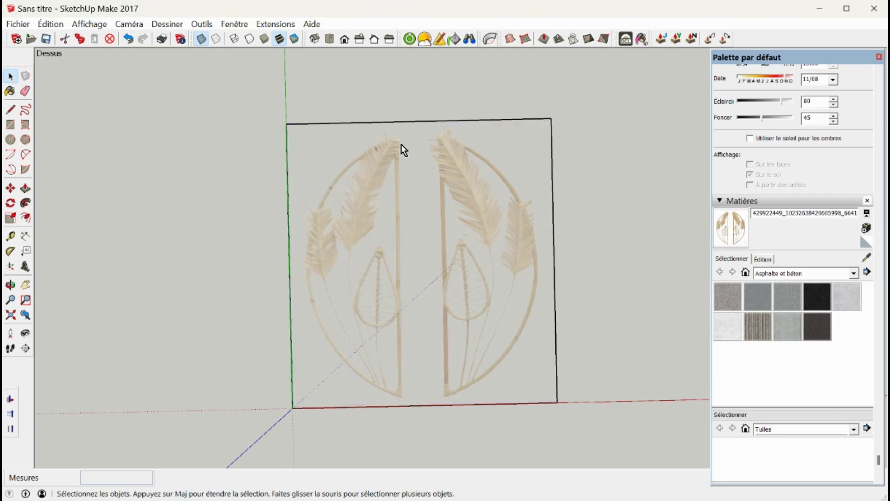
Delete the rectangular leaf-panel face together with its border edges
{"action": "left_click", "coordinate": [381, 188]}
{"action": "scroll", "coordinate": [380, 188], "scroll_direction": "down", "scroll_amount": 2}
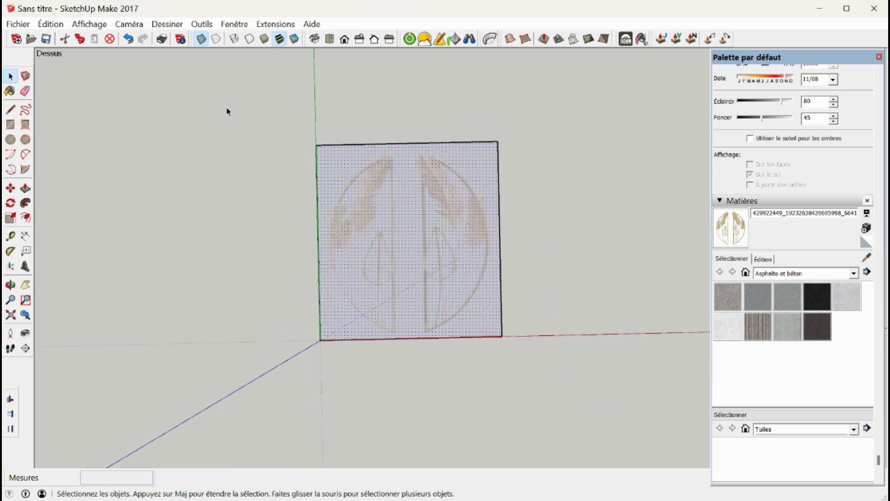
{"action": "left_click_drag", "start_coordinate": [228, 111], "coordinate": [581, 400]}
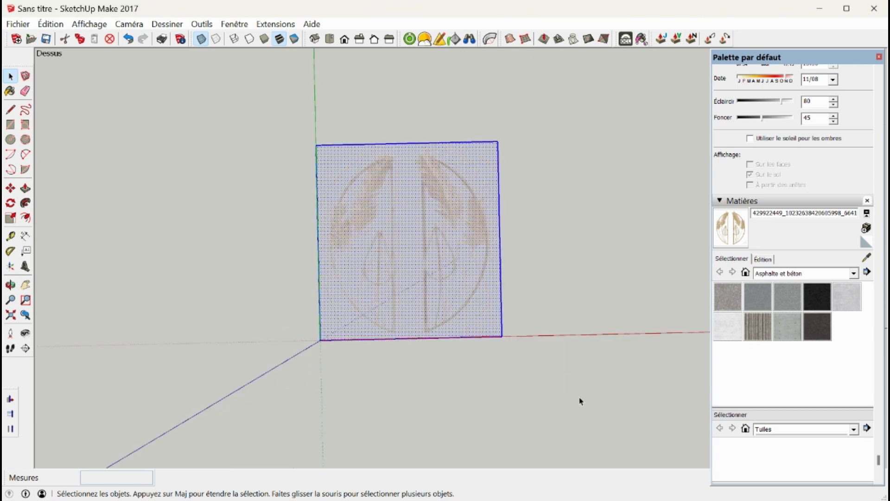
{"action": "key", "text": "Delete"}
Unhide the last hidden object, the circle component textured with the leaf panels
{"action": "left_click", "coordinate": [47, 25]}
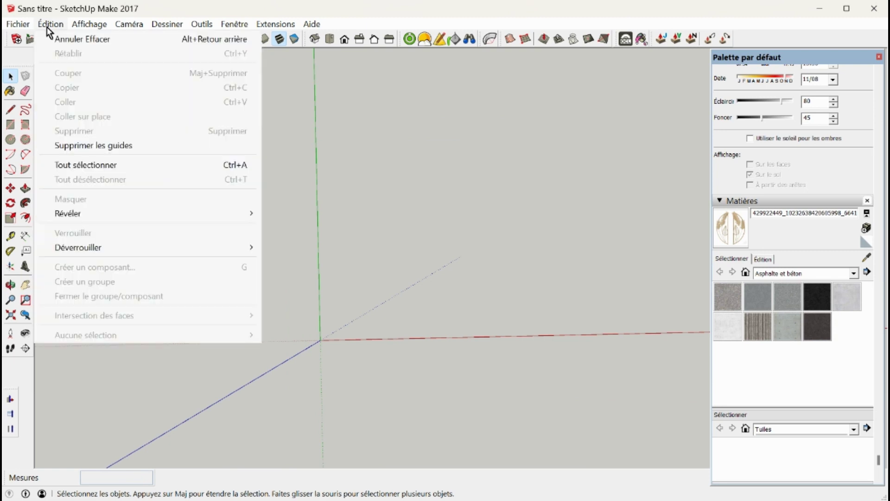
{"action": "mouse_move", "coordinate": [70, 215]}
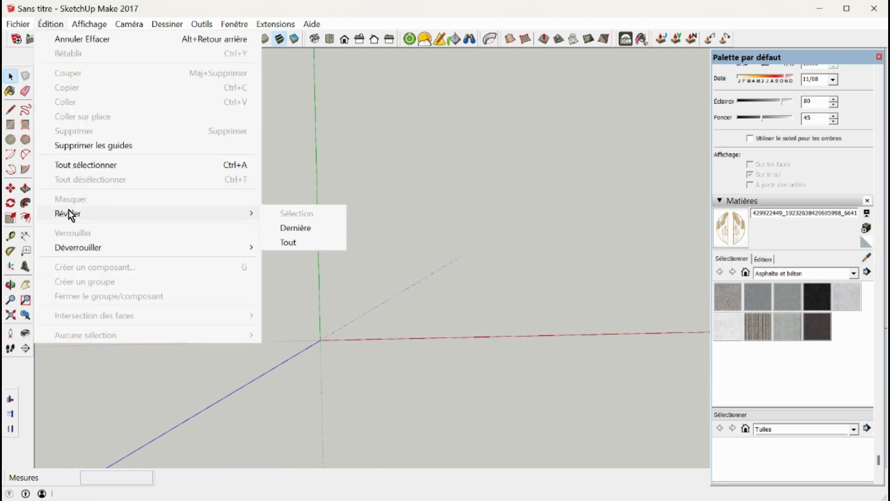
{"action": "left_click", "coordinate": [288, 228]}
{"action": "scroll", "coordinate": [372, 240], "scroll_direction": "up", "scroll_amount": 4}
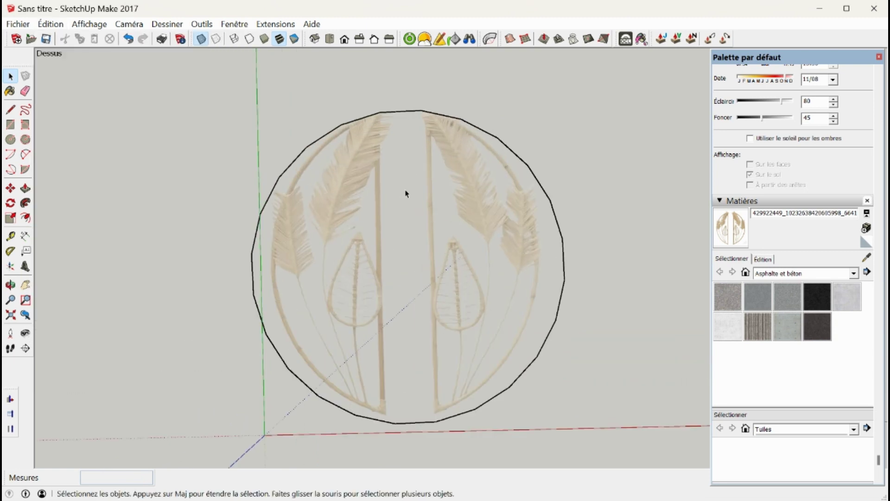
Open the textured circle component for editing and hide its circular outline edge, keeping the leaf-panel face
{"action": "double_click", "coordinate": [362, 199]}
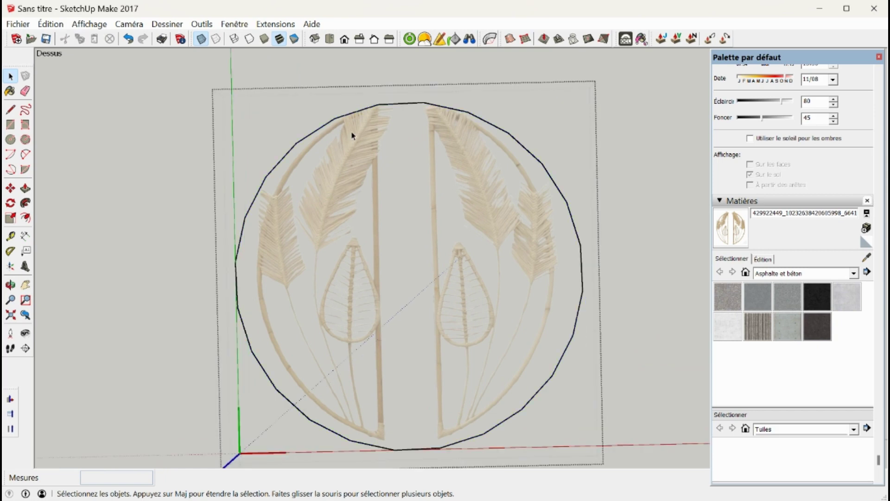
{"action": "left_click", "coordinate": [368, 112]}
{"action": "left_click", "coordinate": [364, 110]}
{"action": "key", "text": "Escape"}
{"action": "left_click", "coordinate": [357, 143]}
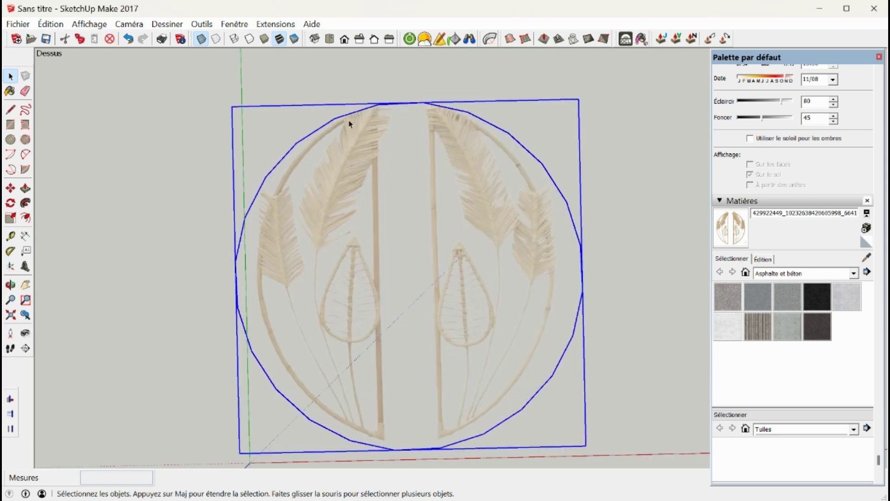
{"action": "double_click", "coordinate": [366, 184]}
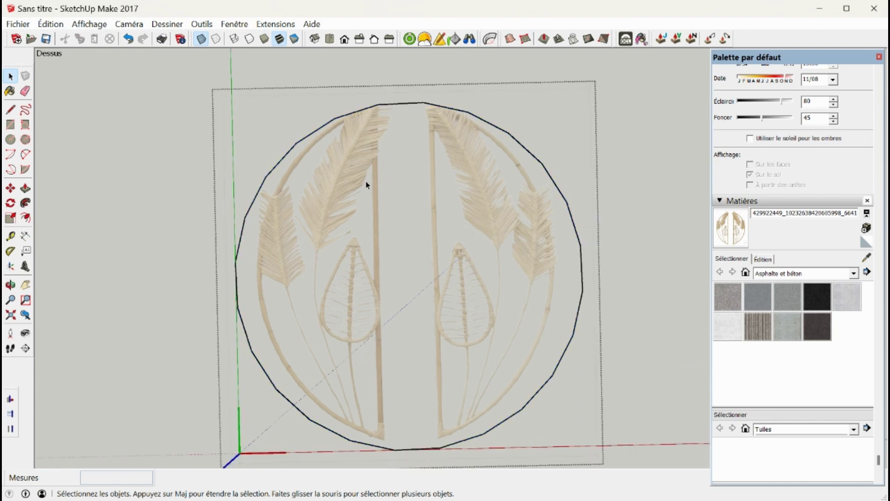
{"action": "left_click", "coordinate": [366, 184]}
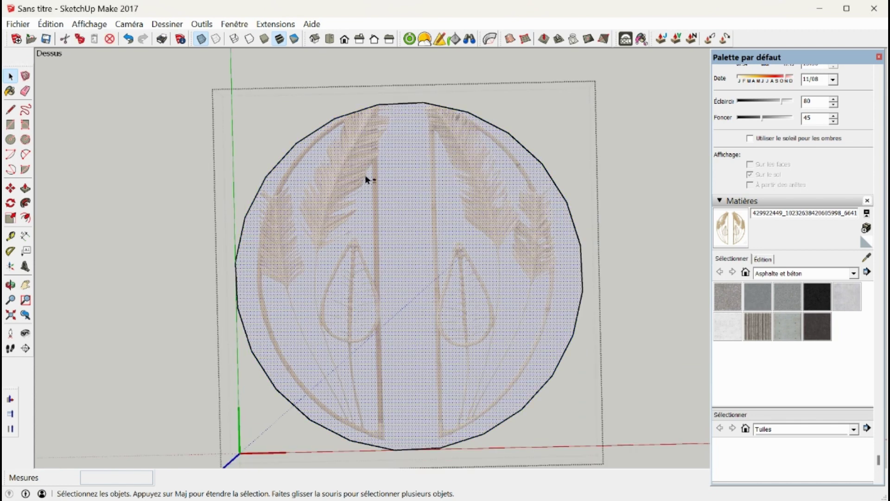
{"action": "key", "text": "Escape"}
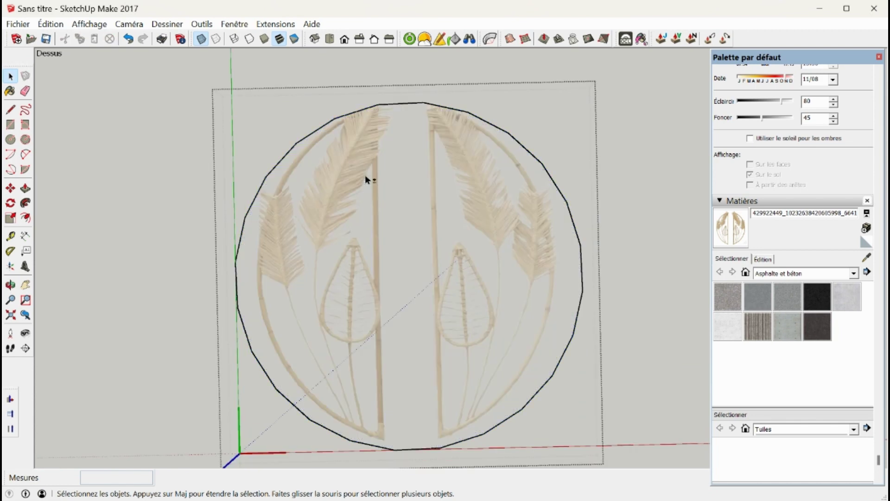
{"action": "left_click", "coordinate": [363, 110]}
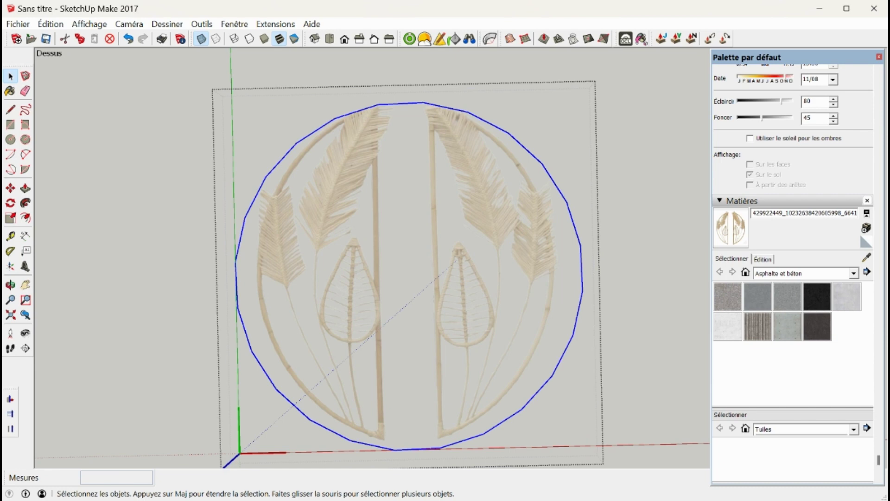
{"action": "left_click", "coordinate": [157, 134]}
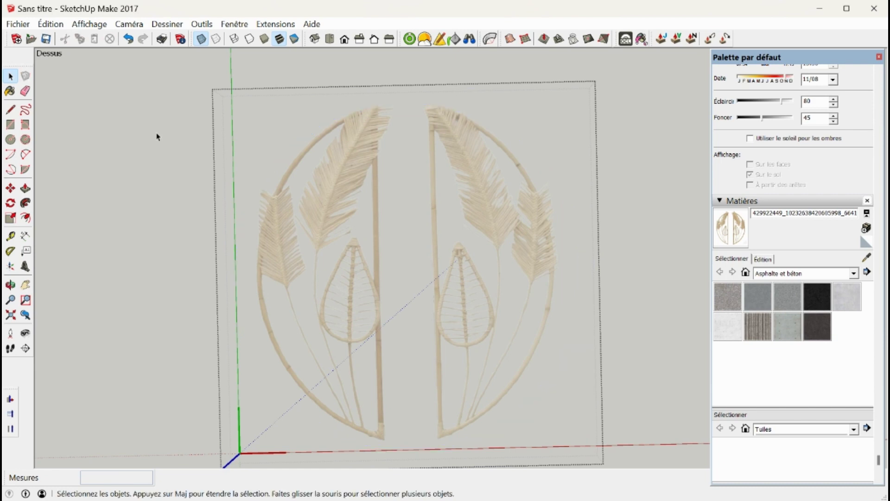
Rotate the leaf-panel component 90 degrees about the red axis so it stands upright
{"action": "scroll", "coordinate": [419, 297], "scroll_direction": "down", "scroll_amount": 3}
{"action": "middle_click_drag", "start_coordinate": [419, 297], "coordinate": [79, 154]}
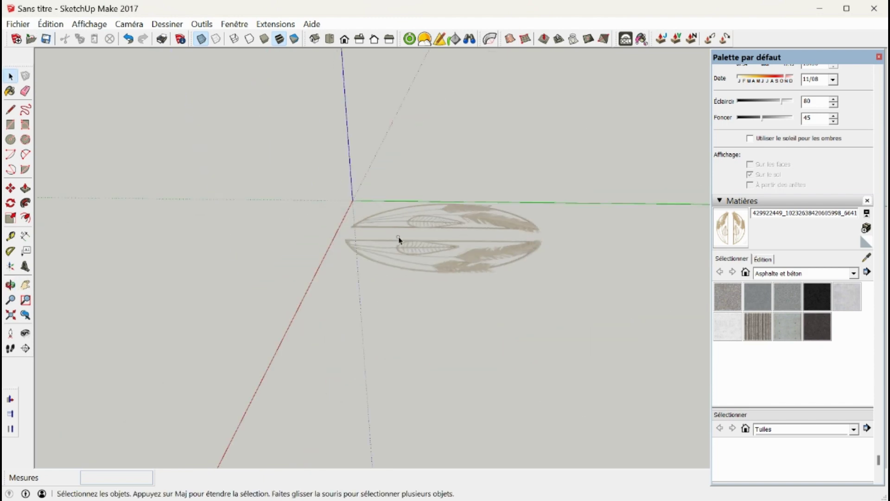
{"action": "left_click", "coordinate": [397, 264]}
{"action": "middle_click_drag", "start_coordinate": [397, 264], "coordinate": [393, 160]}
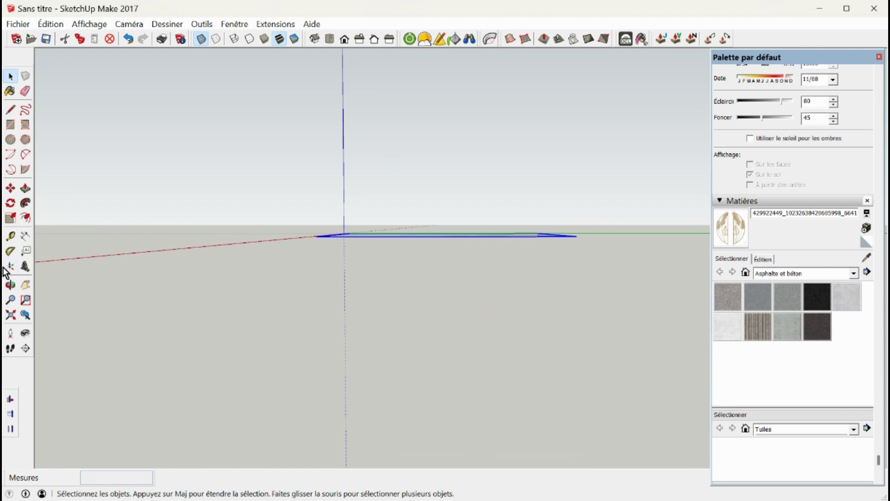
{"action": "left_click", "coordinate": [10, 205]}
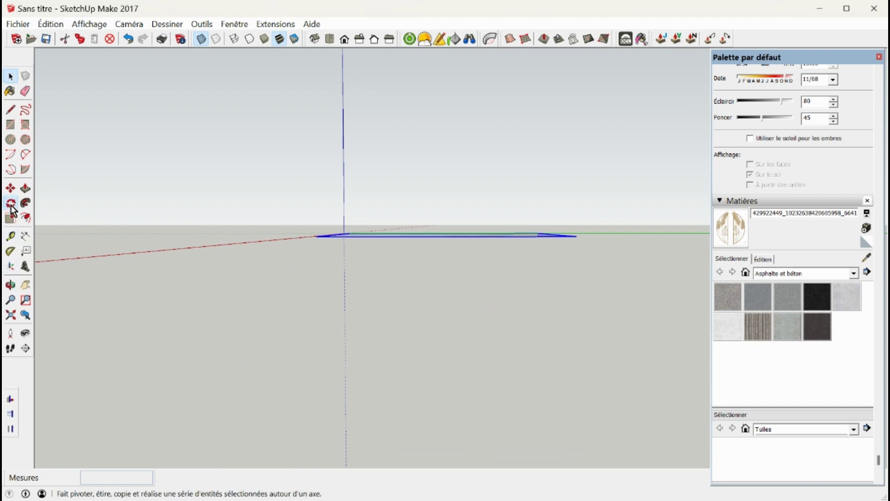
{"action": "left_click", "coordinate": [314, 233]}
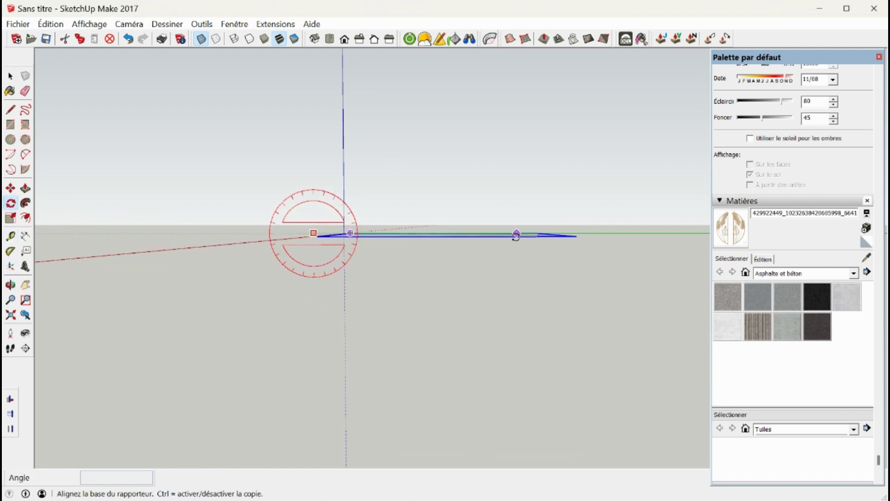
{"action": "left_click", "coordinate": [525, 233]}
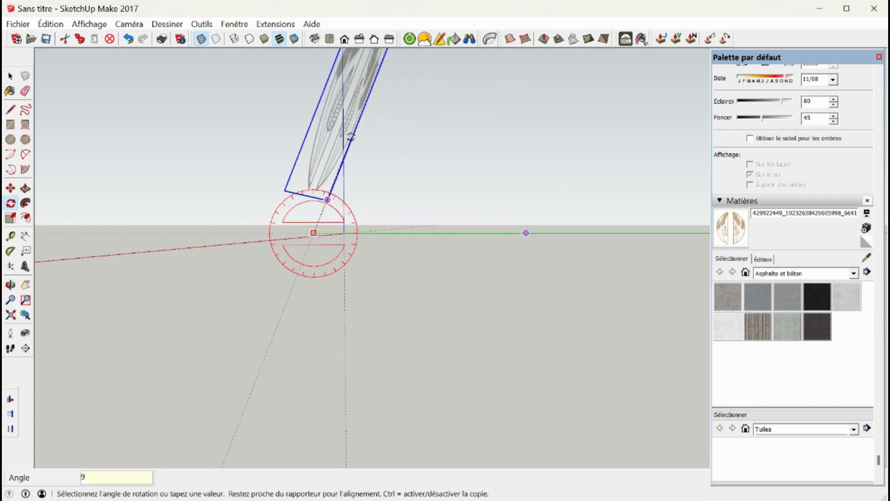
{"action": "type", "text": "90"}
{"action": "key", "text": "Return"}
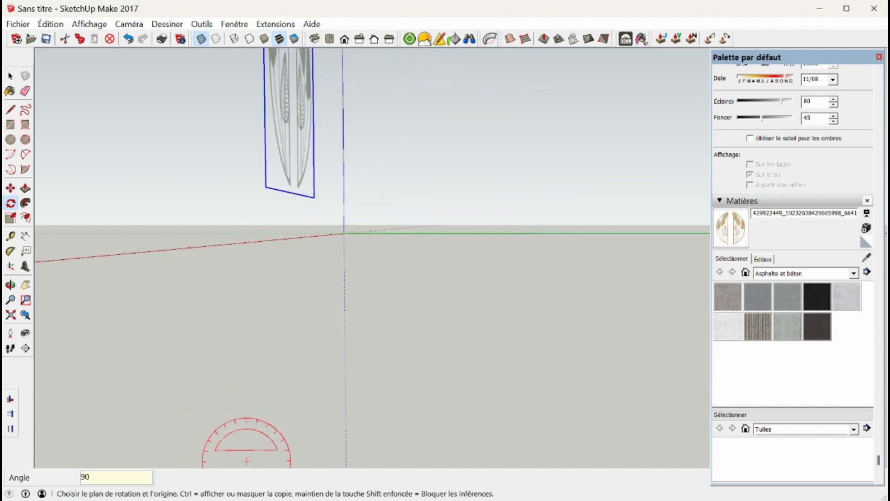
Draw a rectangle of about 42.77 m by 81.97 m on the ground beside the component, starting on the red axis
{"action": "scroll", "coordinate": [329, 259], "scroll_direction": "down", "scroll_amount": 1}
{"action": "middle_click_drag", "start_coordinate": [328, 258], "coordinate": [477, 411]}
{"action": "scroll", "coordinate": [477, 411], "scroll_direction": "down", "scroll_amount": 3}
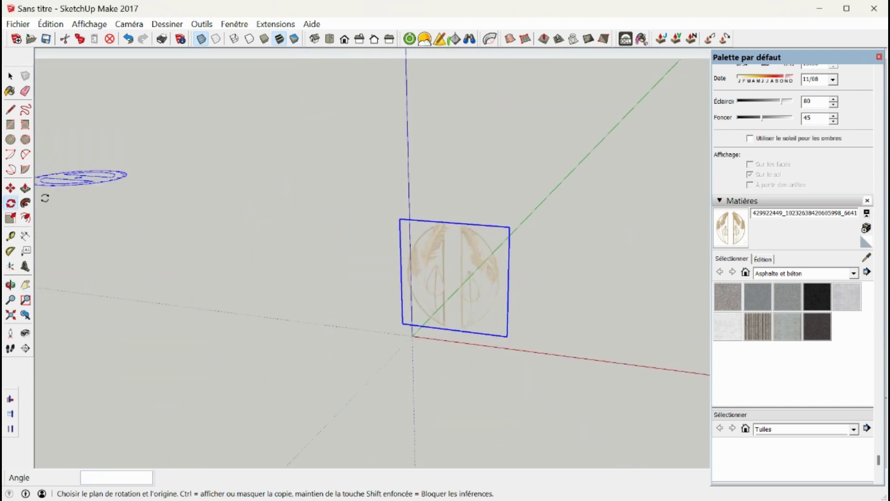
{"action": "left_click", "coordinate": [10, 76]}
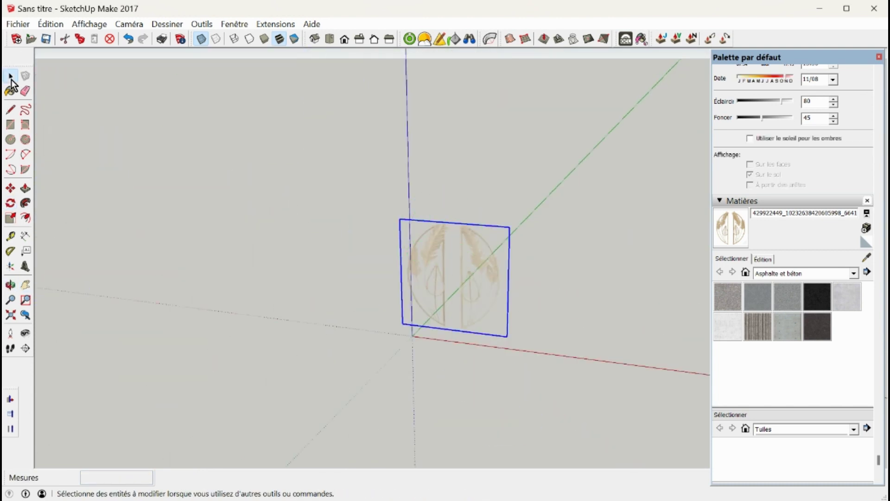
{"action": "scroll", "coordinate": [104, 124], "scroll_direction": "down", "scroll_amount": 2}
{"action": "scroll", "coordinate": [125, 179], "scroll_direction": "down", "scroll_amount": 2}
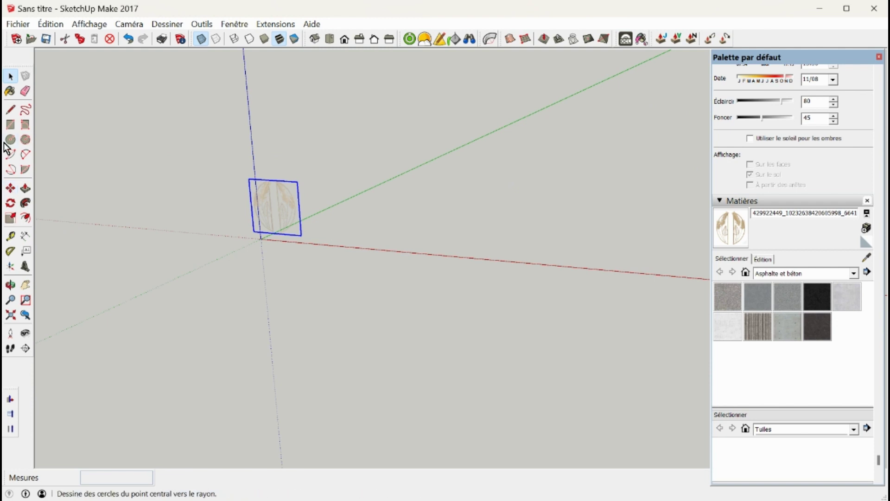
{"action": "left_click", "coordinate": [10, 125]}
{"action": "left_click", "coordinate": [380, 249]}
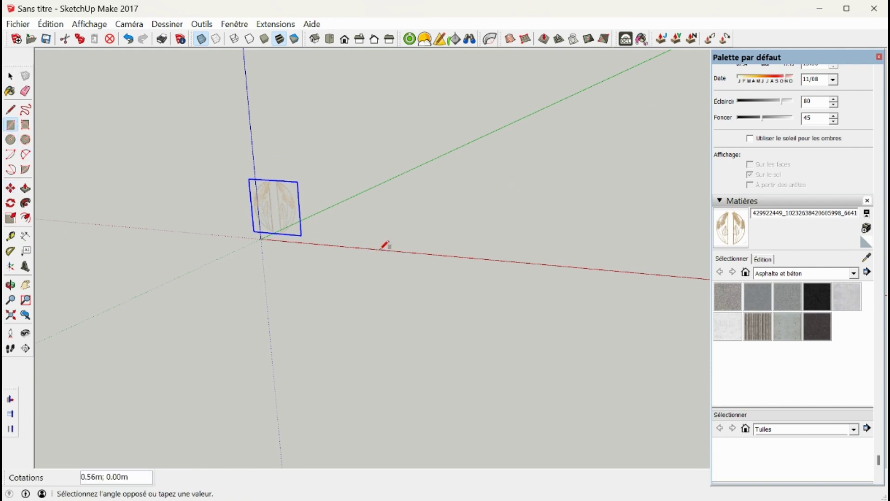
{"action": "left_click", "coordinate": [701, 160]}
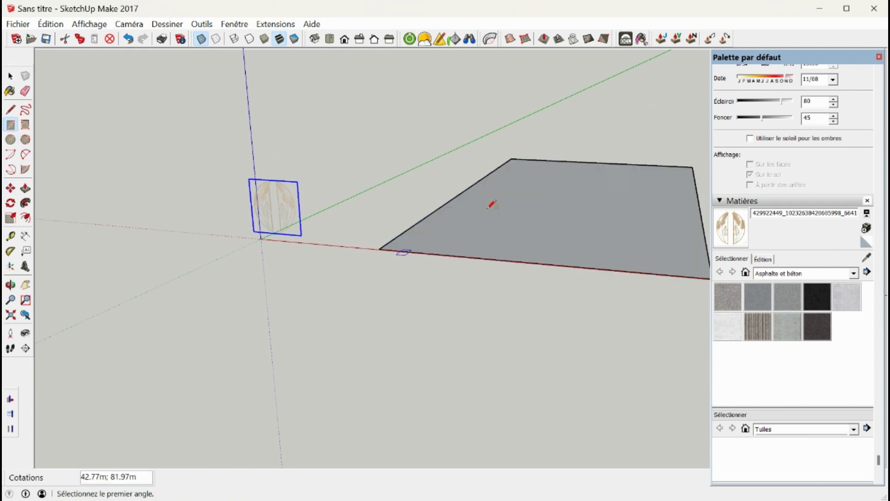
Push/Pull the ground rectangle up about 21.34 m into a room-sized box
{"action": "middle_click_drag", "start_coordinate": [493, 203], "coordinate": [354, 249]}
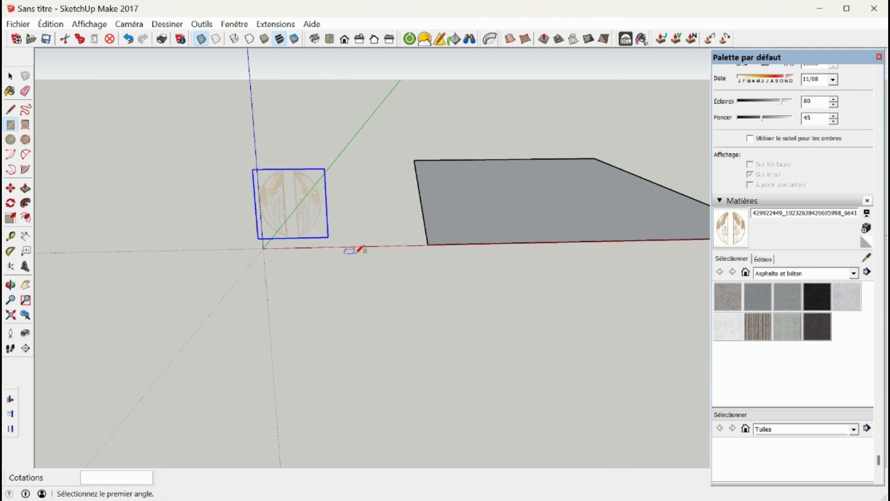
{"action": "left_click", "coordinate": [26, 188]}
{"action": "left_click", "coordinate": [467, 217]}
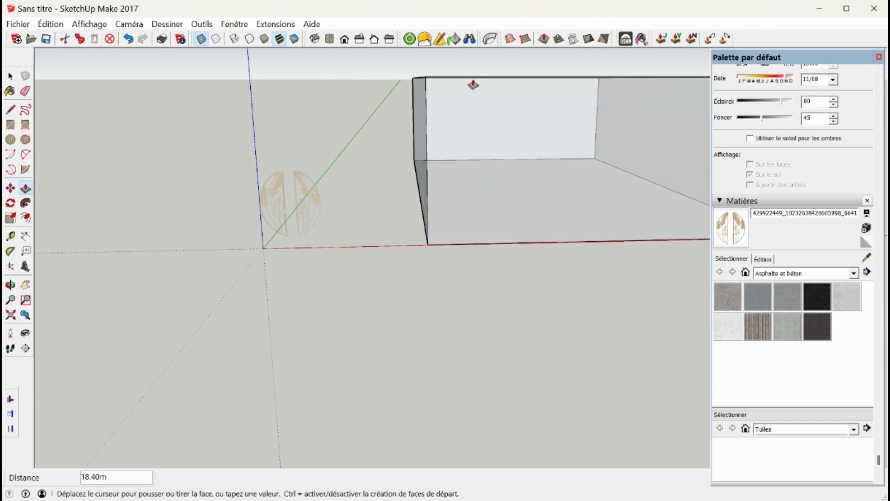
{"action": "left_click", "coordinate": [472, 60]}
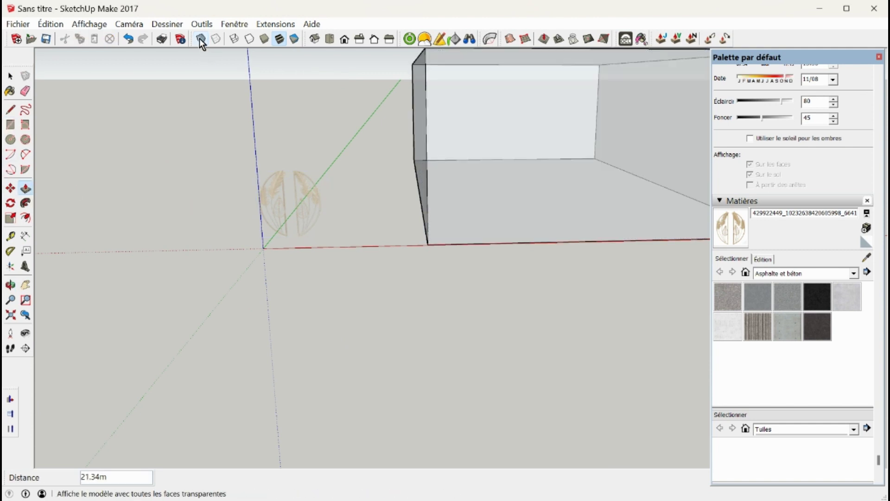
Turn off the transparent-face display and delete the box's front face to open the room
{"action": "left_click", "coordinate": [201, 40]}
{"action": "left_click", "coordinate": [10, 76]}
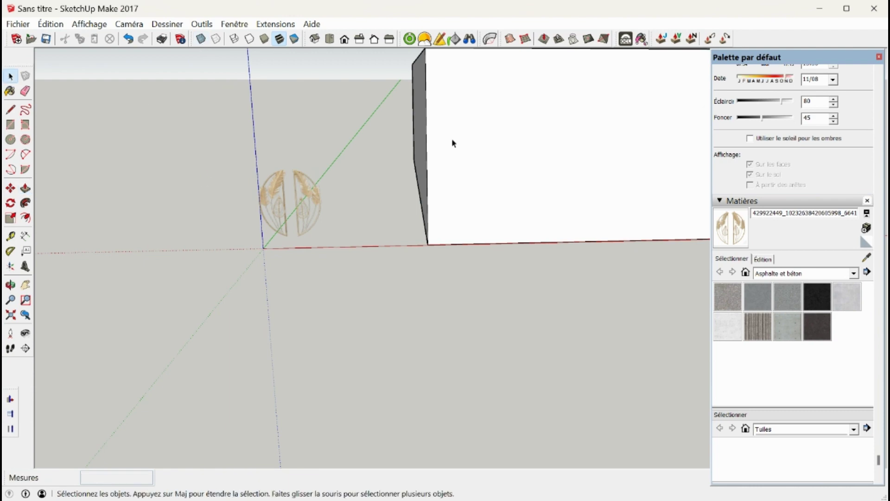
{"action": "left_click", "coordinate": [461, 144]}
{"action": "key", "text": "Delete"}
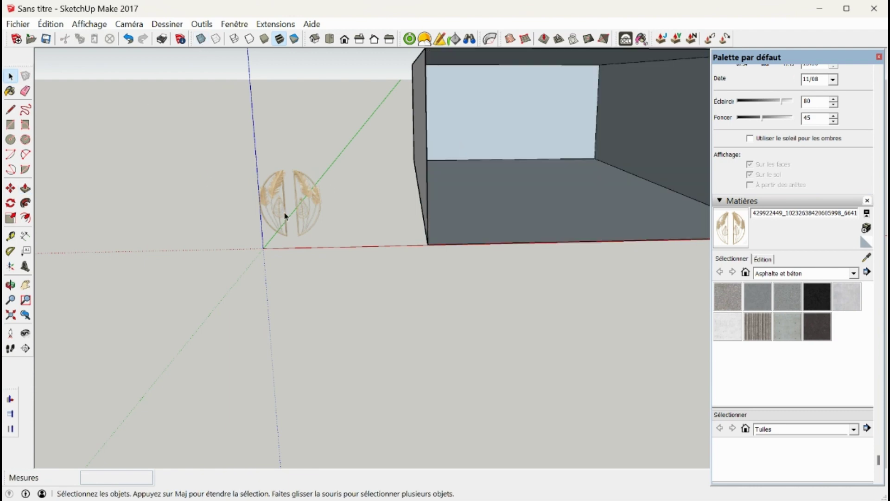
Move the upright leaf-panel component from the origin into the open room, in front of the back wall
{"action": "left_click", "coordinate": [286, 216]}
{"action": "left_click", "coordinate": [10, 188]}
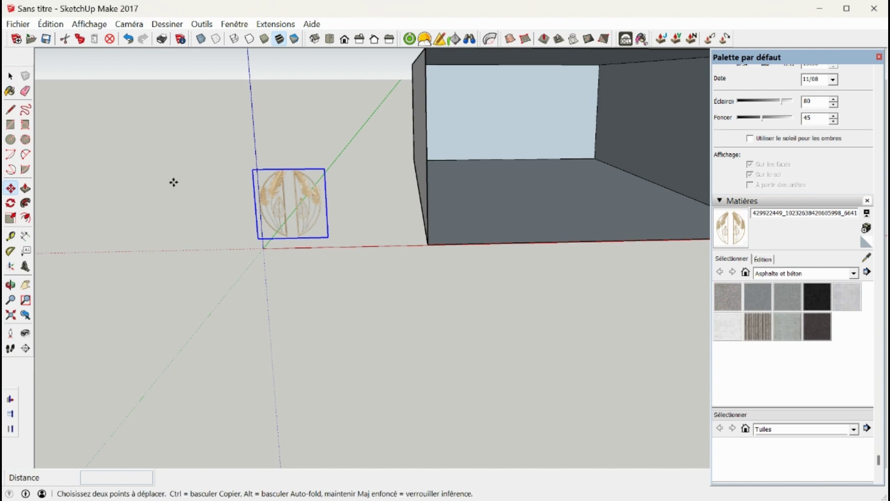
{"action": "left_click_drag", "start_coordinate": [288, 170], "coordinate": [522, 107]}
{"action": "scroll", "coordinate": [417, 143], "scroll_direction": "down", "scroll_amount": 3}
{"action": "scroll", "coordinate": [481, 119], "scroll_direction": "up", "scroll_amount": 10}
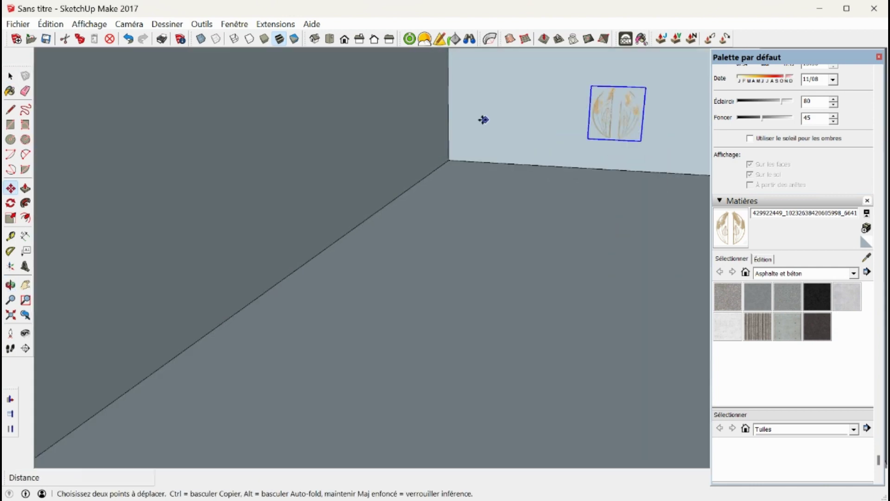
{"action": "scroll", "coordinate": [443, 194], "scroll_direction": "up", "scroll_amount": 2}
{"action": "scroll", "coordinate": [547, 93], "scroll_direction": "down", "scroll_amount": 3}
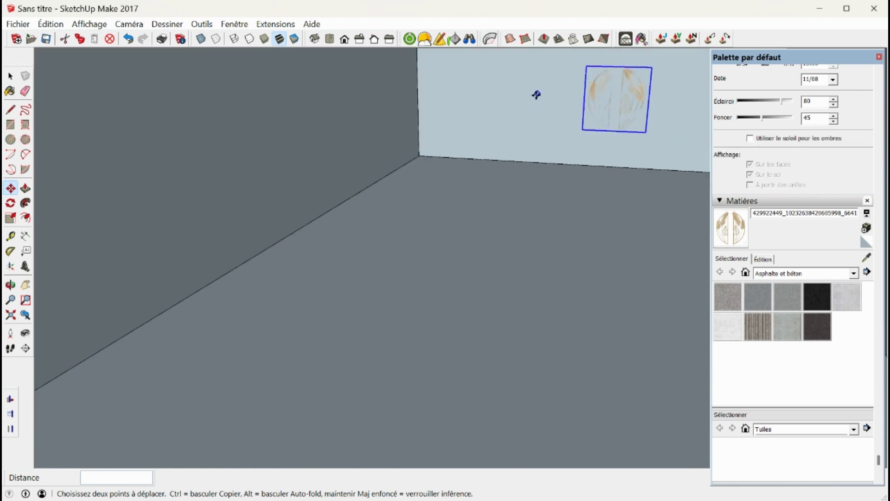
Move the leaf-panel component forward in the room and raise it about 4.46 m vertically
{"action": "left_click_drag", "start_coordinate": [596, 123], "coordinate": [548, 273]}
{"action": "middle_click_drag", "start_coordinate": [548, 273], "coordinate": [517, 204]}
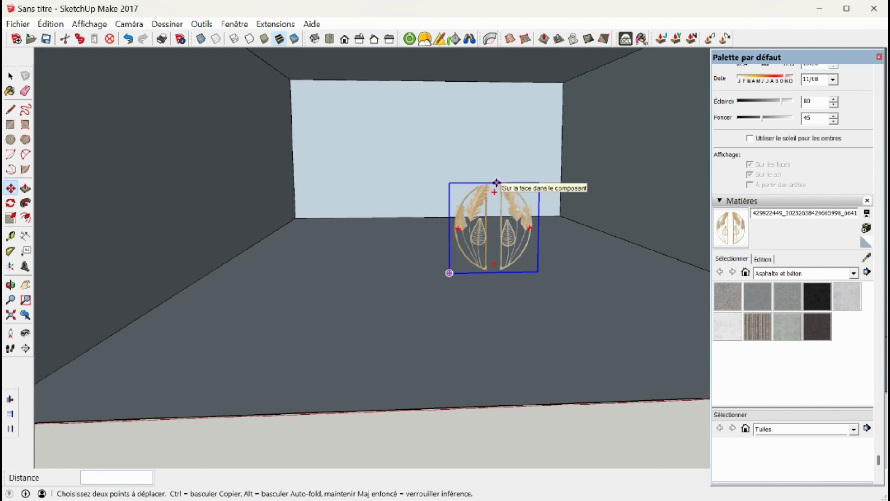
{"action": "left_click_drag", "start_coordinate": [496, 182], "coordinate": [486, 131]}
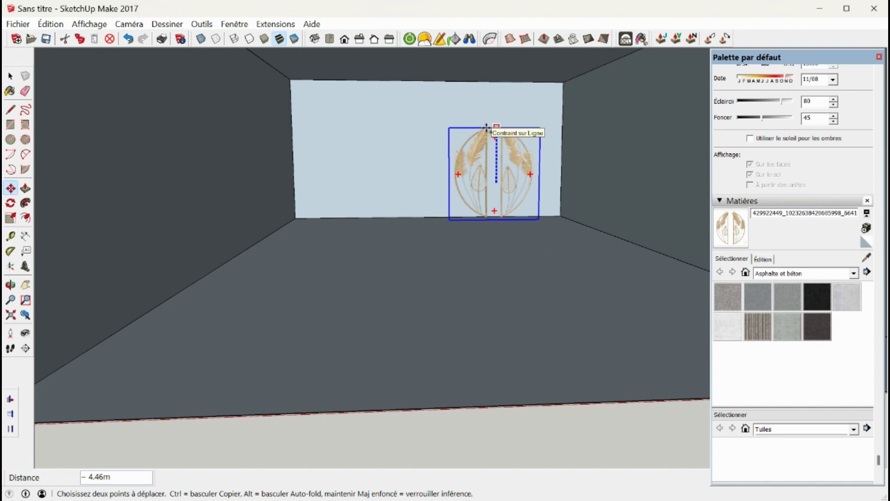
Examine the leaf decoration inside the room up close and from an angle, selecting the back wall and floor faces in turn
{"action": "middle_click_drag", "start_coordinate": [339, 161], "coordinate": [529, 263]}
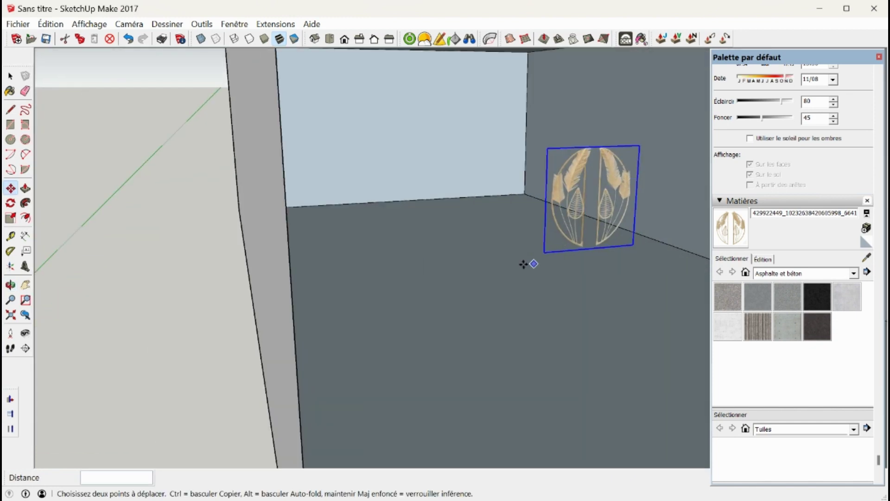
{"action": "scroll", "coordinate": [529, 262], "scroll_direction": "up", "scroll_amount": 3}
{"action": "scroll", "coordinate": [624, 113], "scroll_direction": "up", "scroll_amount": 3}
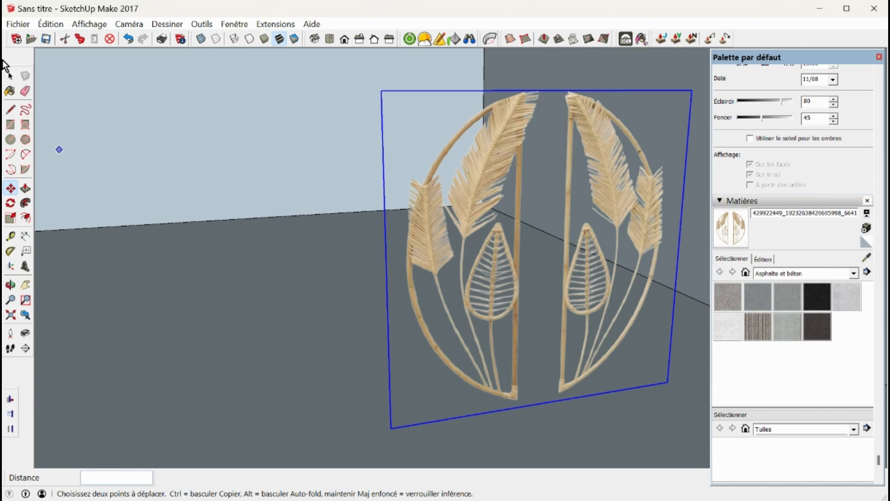
{"action": "key", "text": "space"}
{"action": "left_click", "coordinate": [228, 139]}
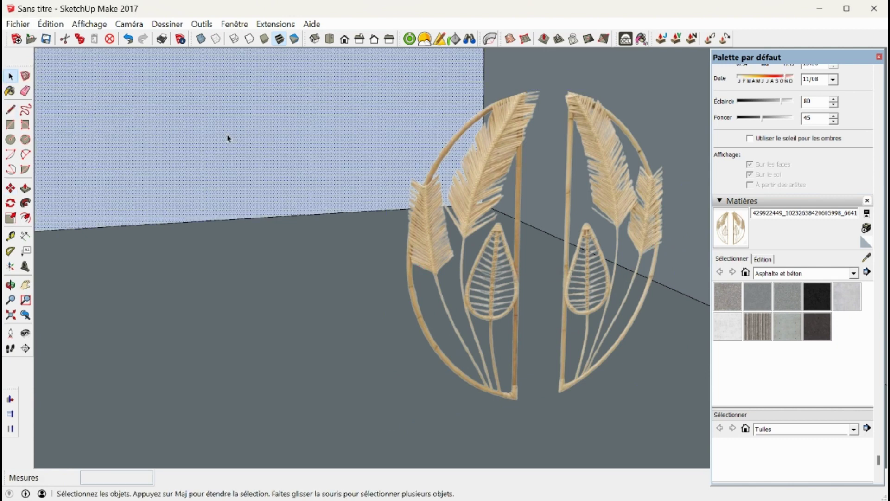
{"action": "scroll", "coordinate": [483, 266], "scroll_direction": "down", "scroll_amount": 2}
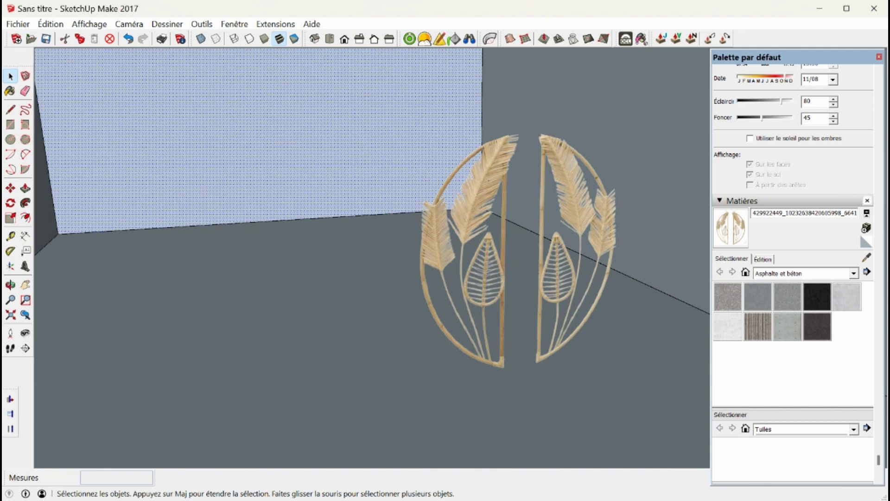
{"action": "scroll", "coordinate": [348, 277], "scroll_direction": "down", "scroll_amount": 2}
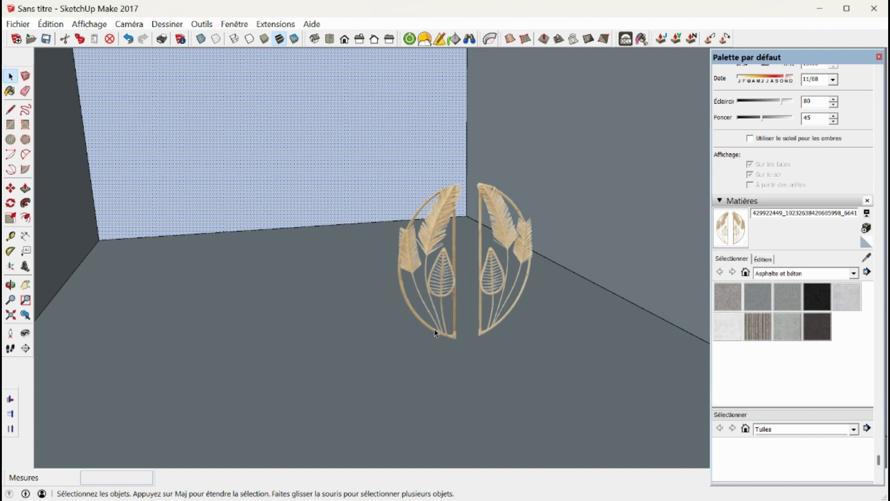
{"action": "middle_click_drag", "start_coordinate": [527, 351], "coordinate": [485, 321]}
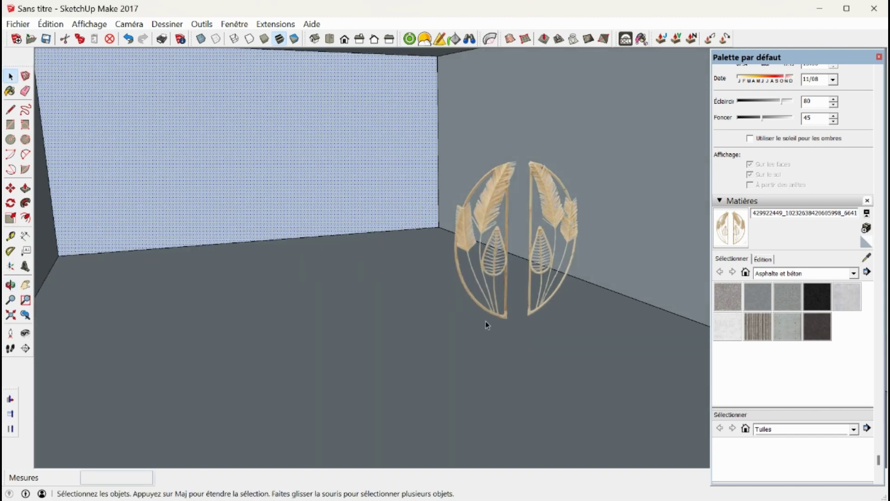
{"action": "left_click", "coordinate": [11, 77]}
{"action": "left_click", "coordinate": [202, 292]}
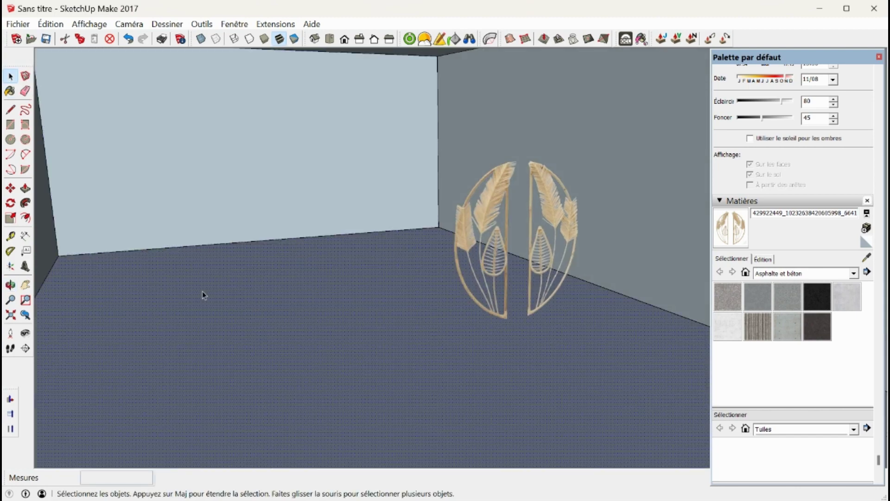
Check the leaf decoration's bounding box, clear the selection, and examine the whole open-front room from outside
{"action": "left_click", "coordinate": [490, 209]}
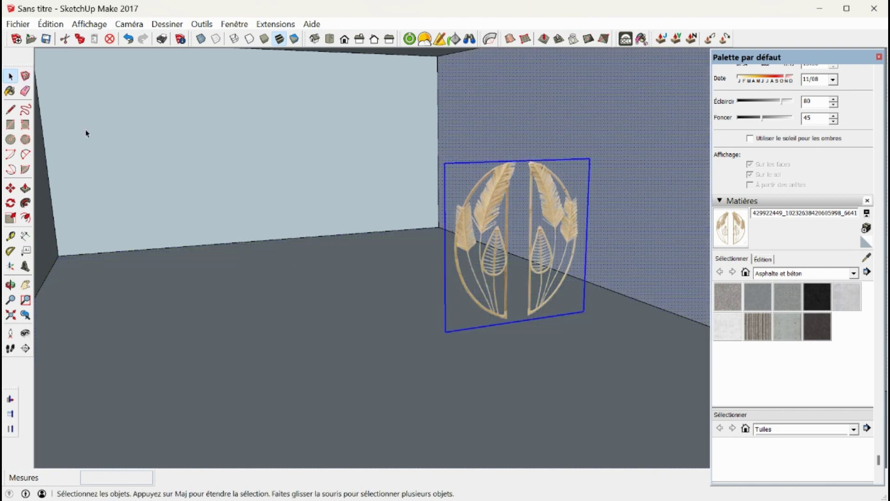
{"action": "middle_click_drag", "start_coordinate": [436, 285], "coordinate": [393, 233]}
{"action": "scroll", "coordinate": [198, 139], "scroll_direction": "up", "scroll_amount": 1}
{"action": "left_click", "coordinate": [111, 95]}
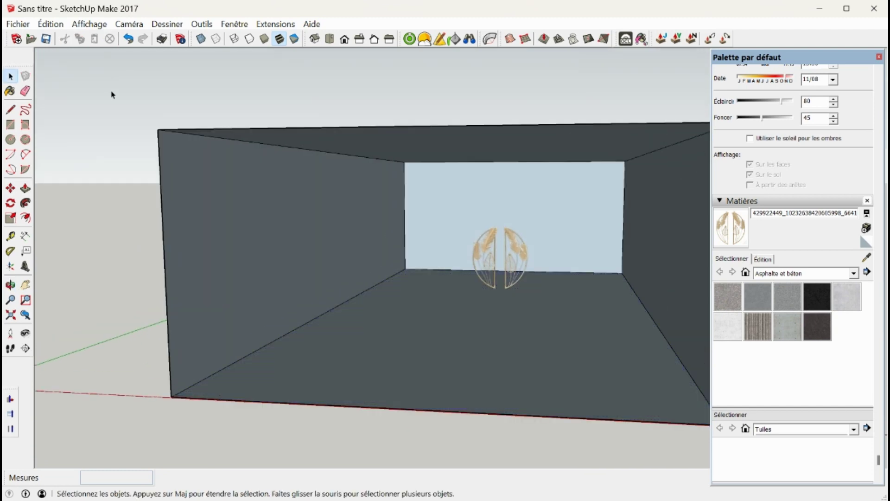
{"action": "scroll", "coordinate": [214, 166], "scroll_direction": "down", "scroll_amount": 3}
{"action": "middle_click_drag", "start_coordinate": [232, 249], "coordinate": [293, 279]}
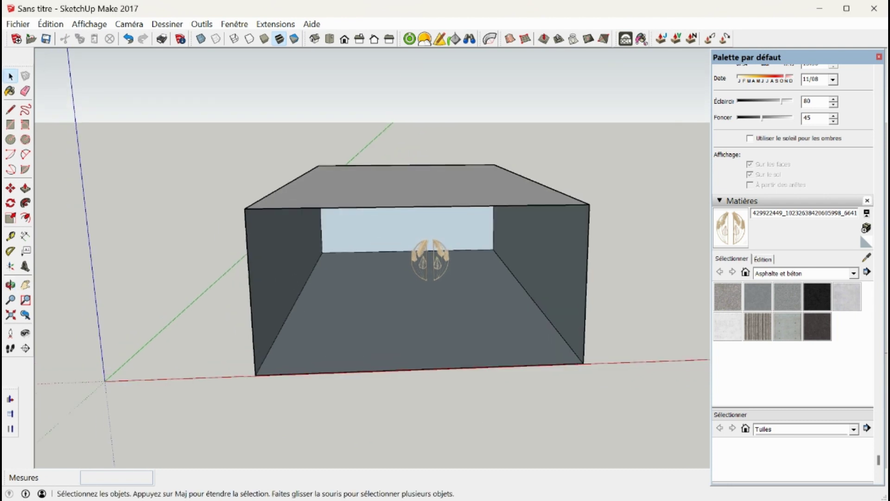
{"action": "scroll", "coordinate": [383, 261], "scroll_direction": "down", "scroll_amount": 2}
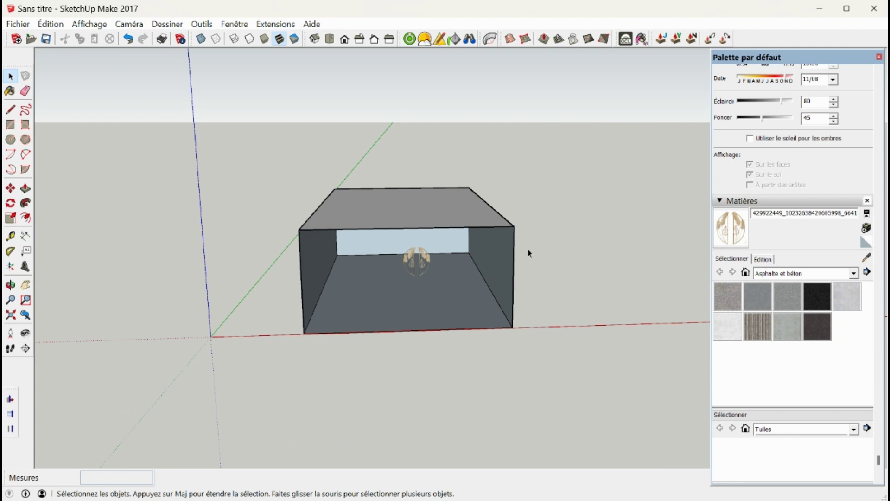
{"action": "scroll", "coordinate": [510, 255], "scroll_direction": "up", "scroll_amount": 2}
{"action": "scroll", "coordinate": [393, 269], "scroll_direction": "up", "scroll_amount": 2}
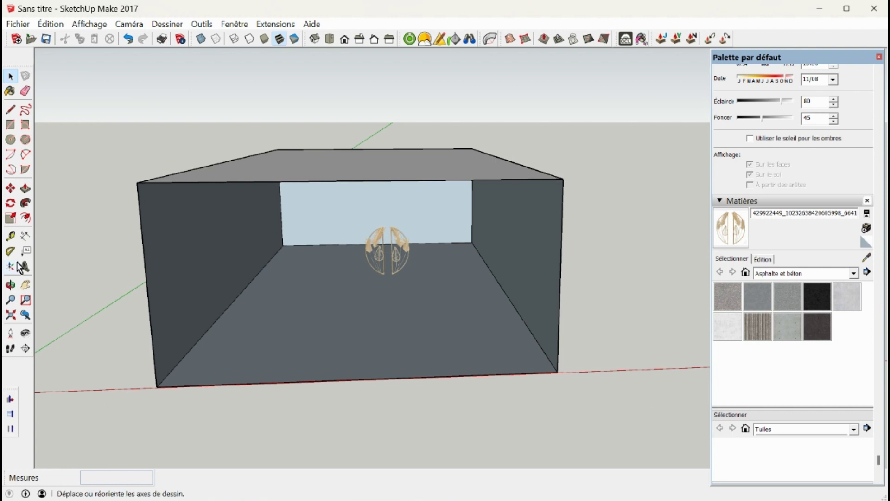
{"action": "scroll", "coordinate": [518, 357], "scroll_direction": "down", "scroll_amount": 3}
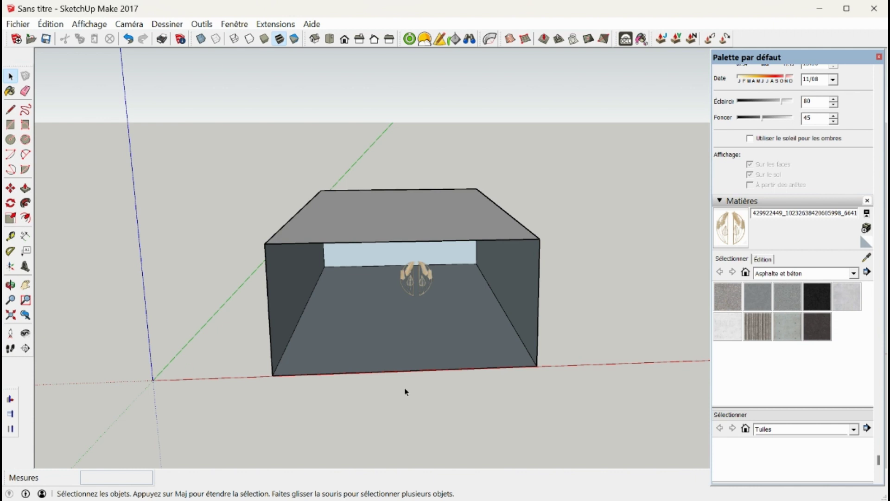
Examine the leaf decoration up close from inside the room against the back and side walls
{"action": "scroll", "coordinate": [407, 343], "scroll_direction": "up", "scroll_amount": 3}
{"action": "middle_click_drag", "start_coordinate": [433, 364], "coordinate": [477, 296]}
{"action": "scroll", "coordinate": [477, 296], "scroll_direction": "up", "scroll_amount": 5}
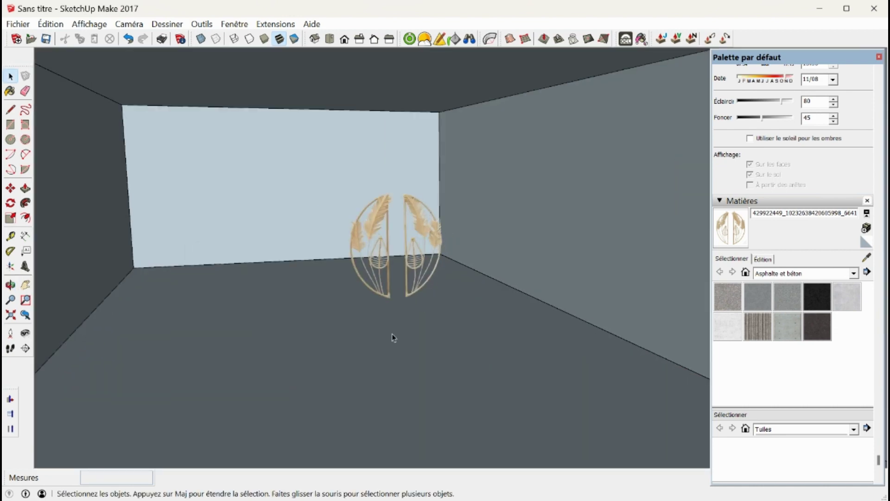
{"action": "scroll", "coordinate": [392, 335], "scroll_direction": "up", "scroll_amount": 2}
{"action": "scroll", "coordinate": [402, 185], "scroll_direction": "up", "scroll_amount": 2}
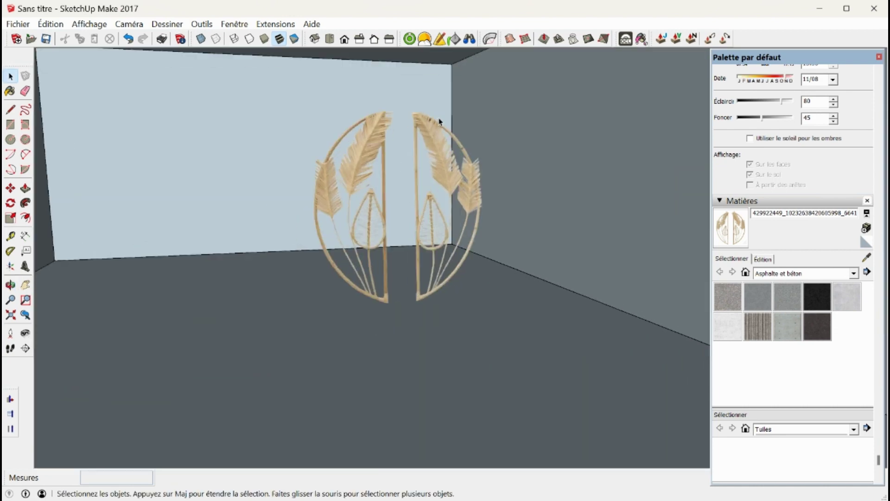